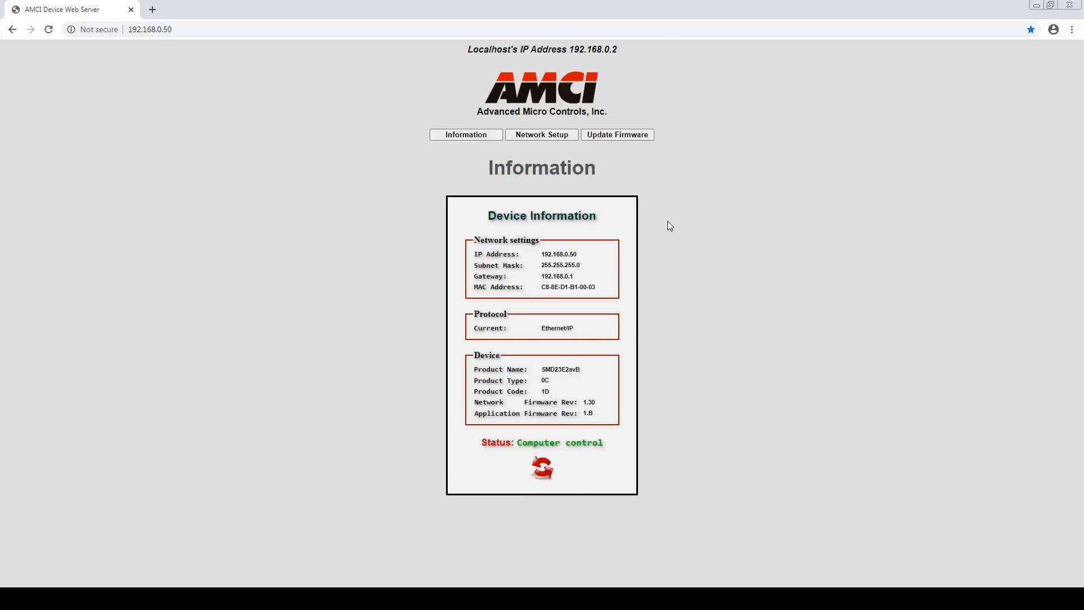
# In Network Setup, choose the PROFINET protocol and write the configuration to the drive
pyautogui.click(534, 136)
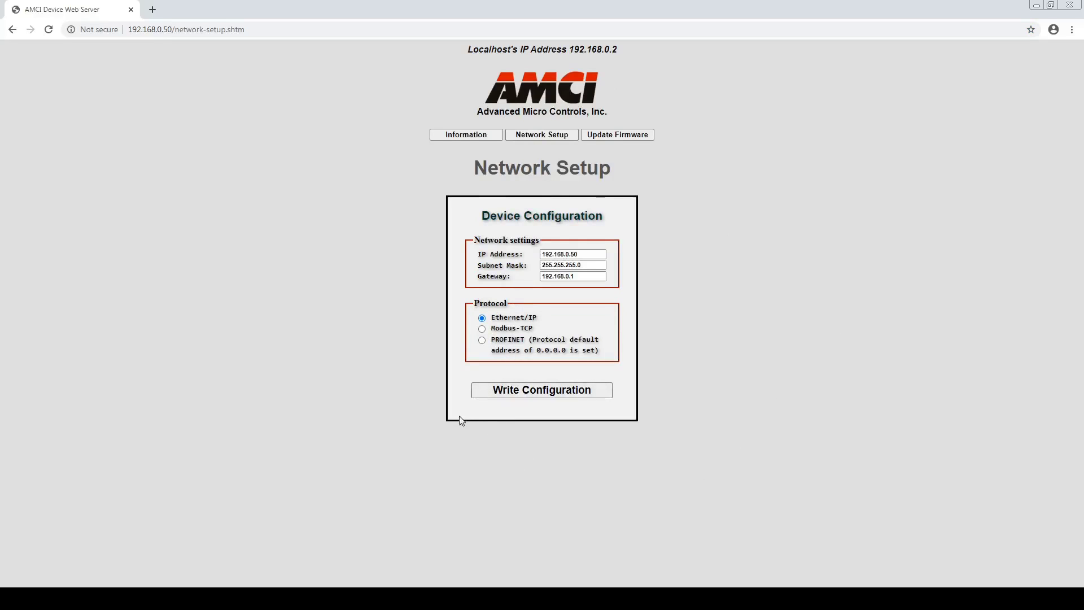
pyautogui.click(482, 341)
pyautogui.click(527, 392)
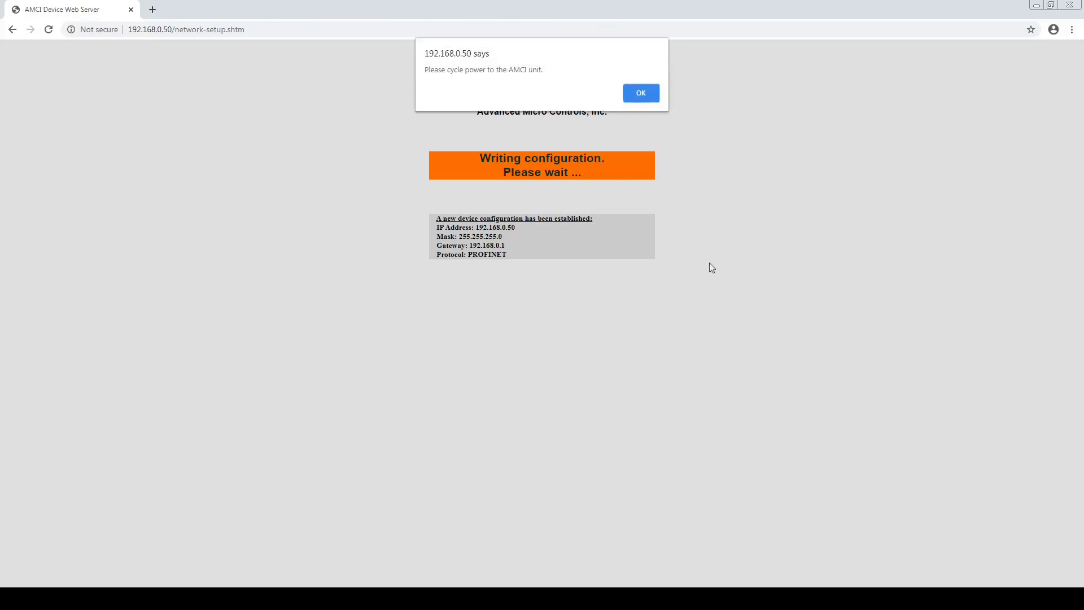
# Acknowledge the power-cycle notice, reload the page and return to device information
pyautogui.click(641, 95)
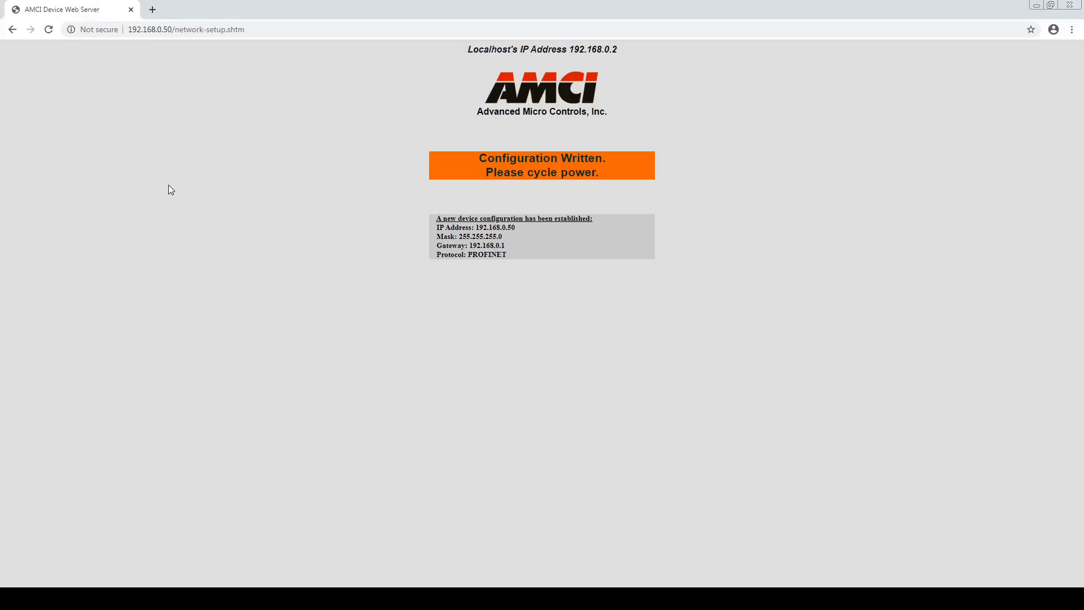
pyautogui.click(48, 28)
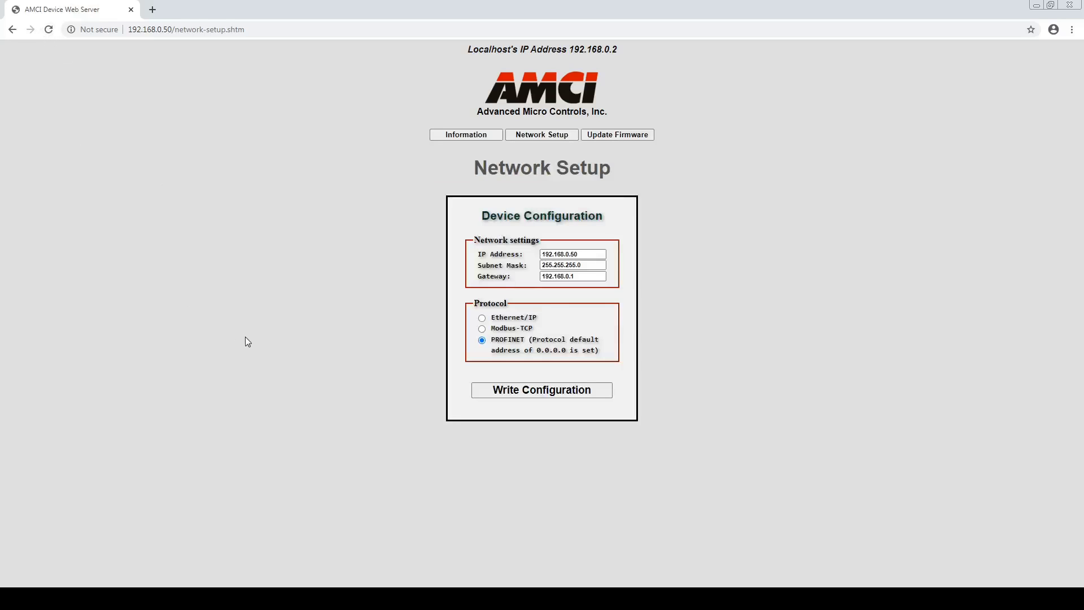
pyautogui.click(496, 134)
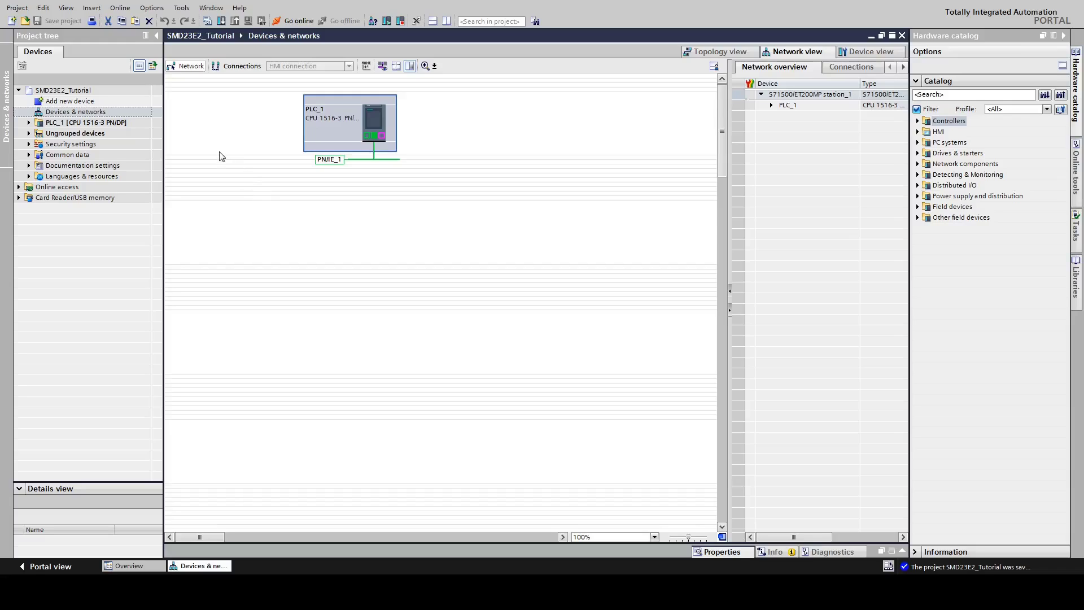
# Install the AMCI GSDML file via Options > Manage general station description files
pyautogui.click(153, 11)
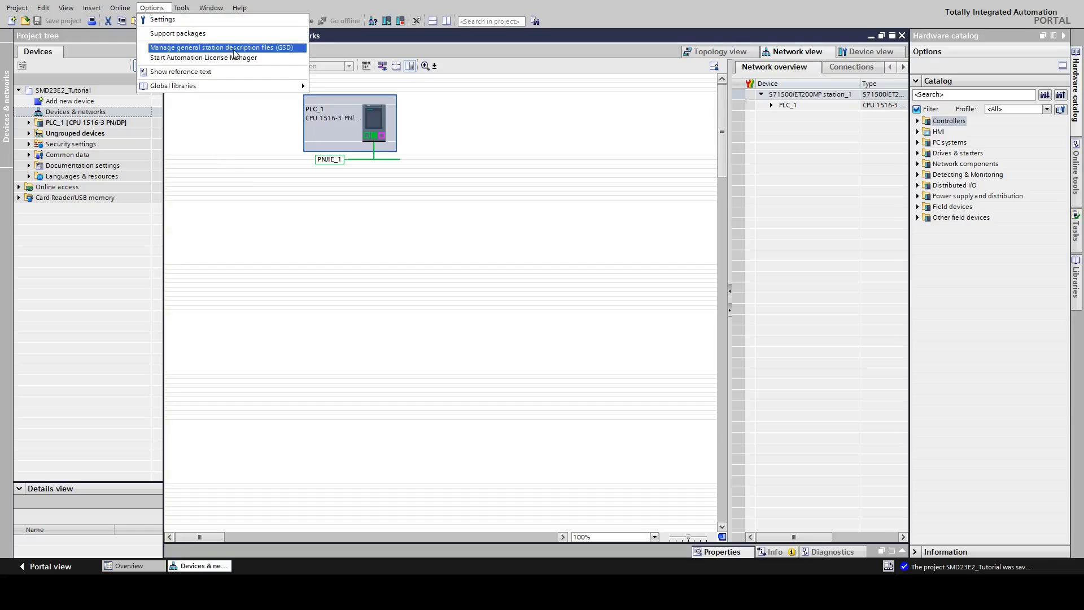
pyautogui.click(253, 49)
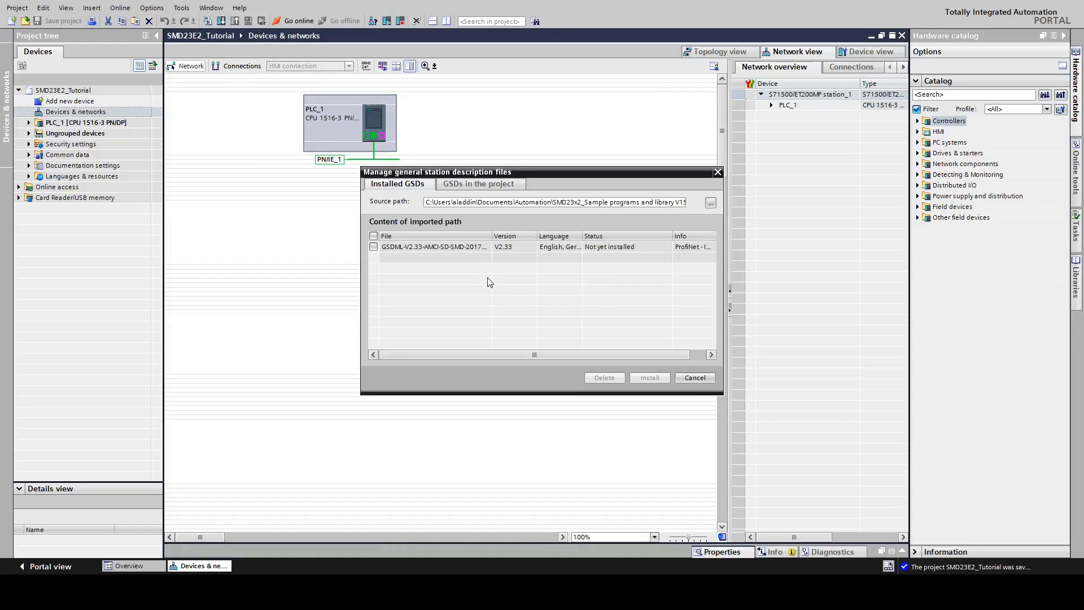
pyautogui.click(374, 246)
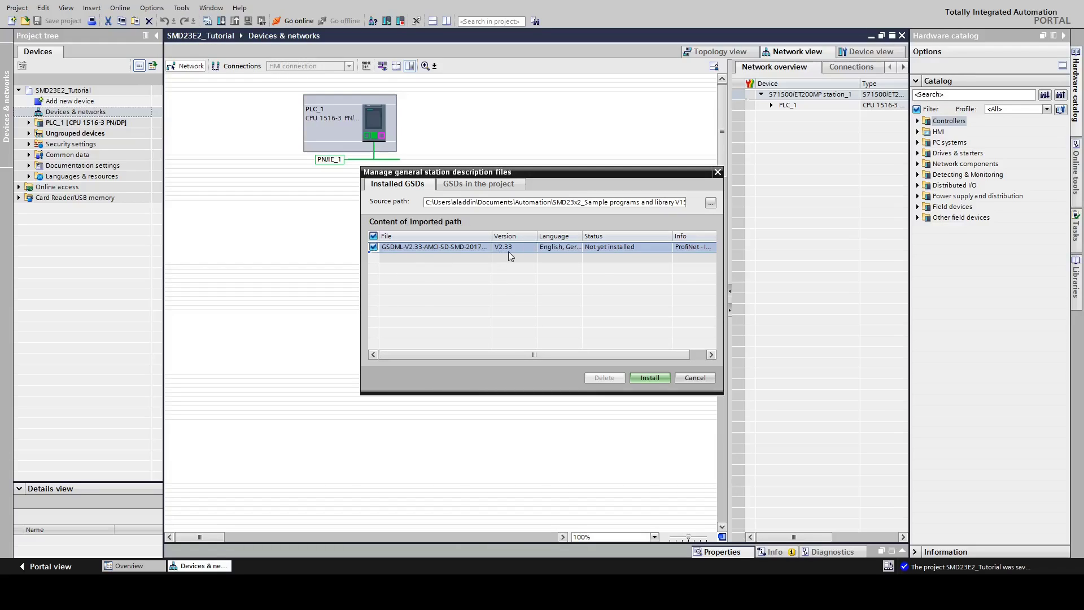
pyautogui.click(648, 379)
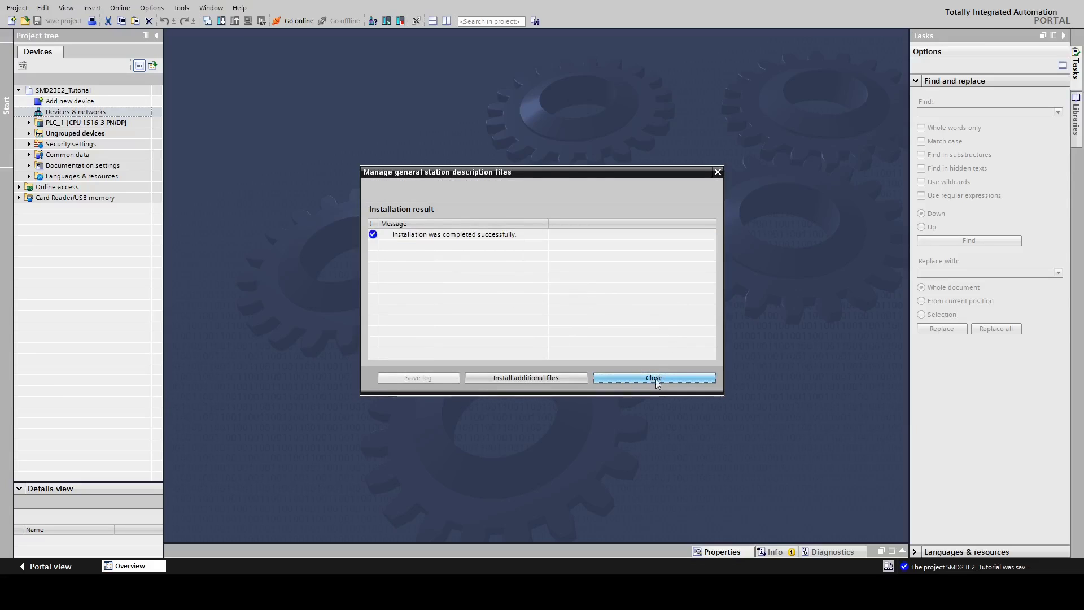
# Close the GSD installation results dialog
pyautogui.click(651, 379)
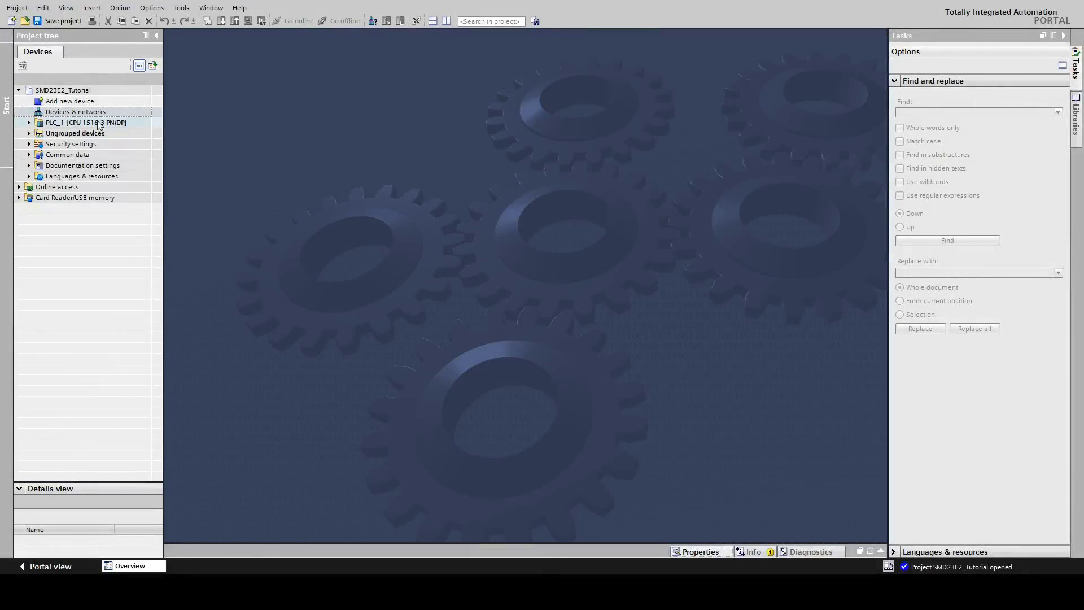
# In Devices & networks, browse the catalog to Other field devices > PROFINET IO > AMCI Drives
pyautogui.doubleClick(50, 113)
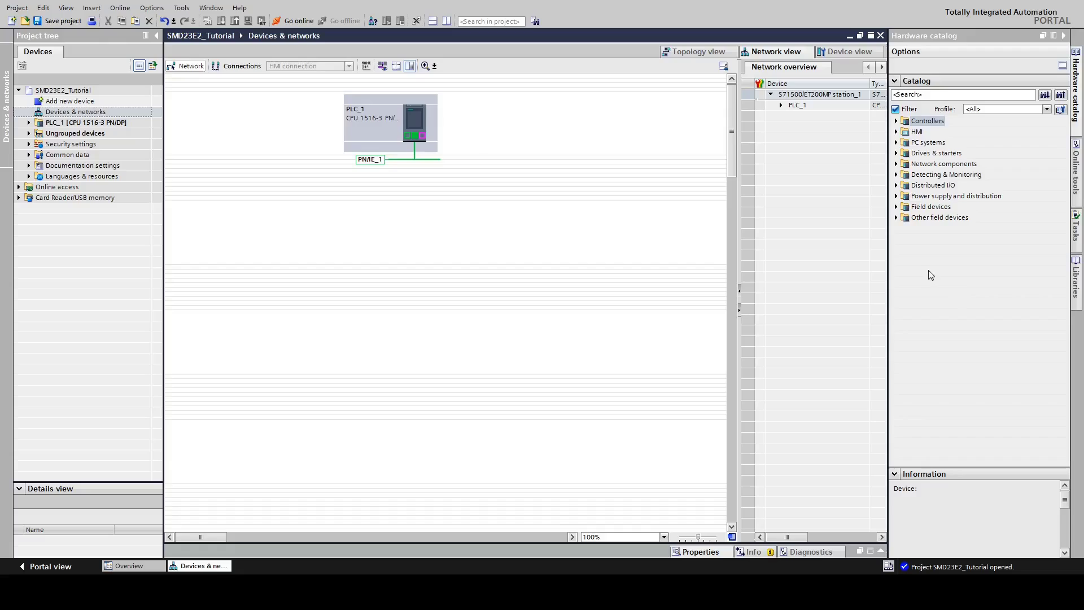
pyautogui.click(897, 218)
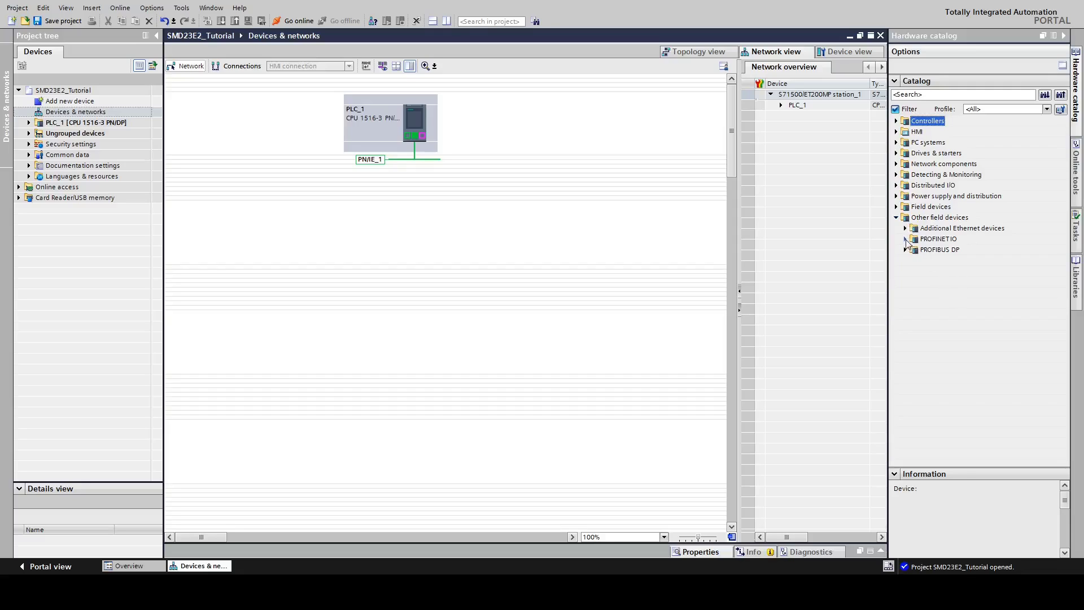
pyautogui.click(905, 240)
pyautogui.click(915, 293)
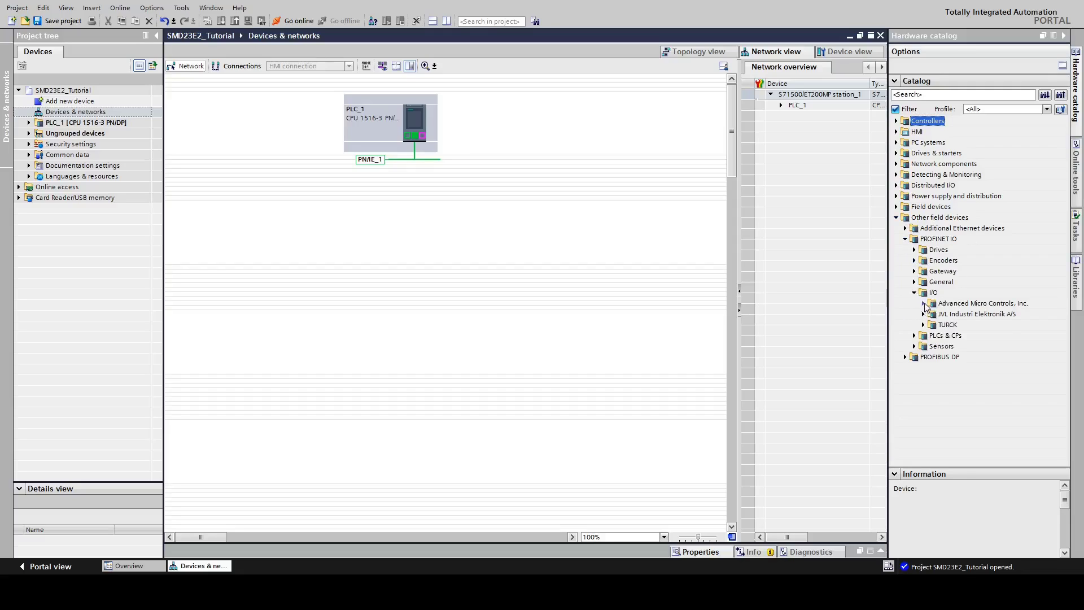
pyautogui.click(923, 303)
pyautogui.click(932, 315)
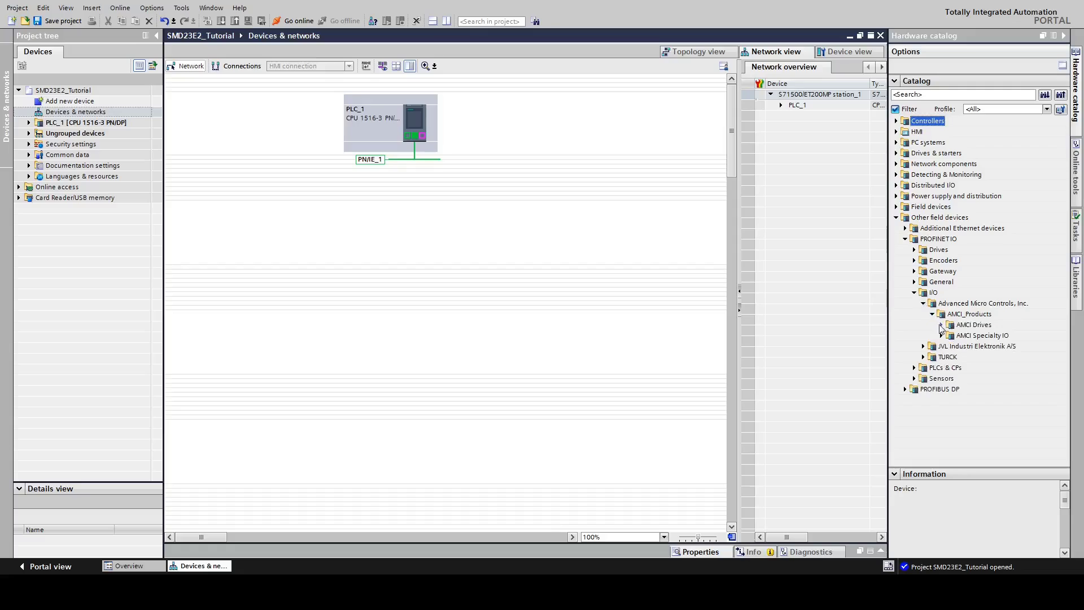
pyautogui.click(942, 326)
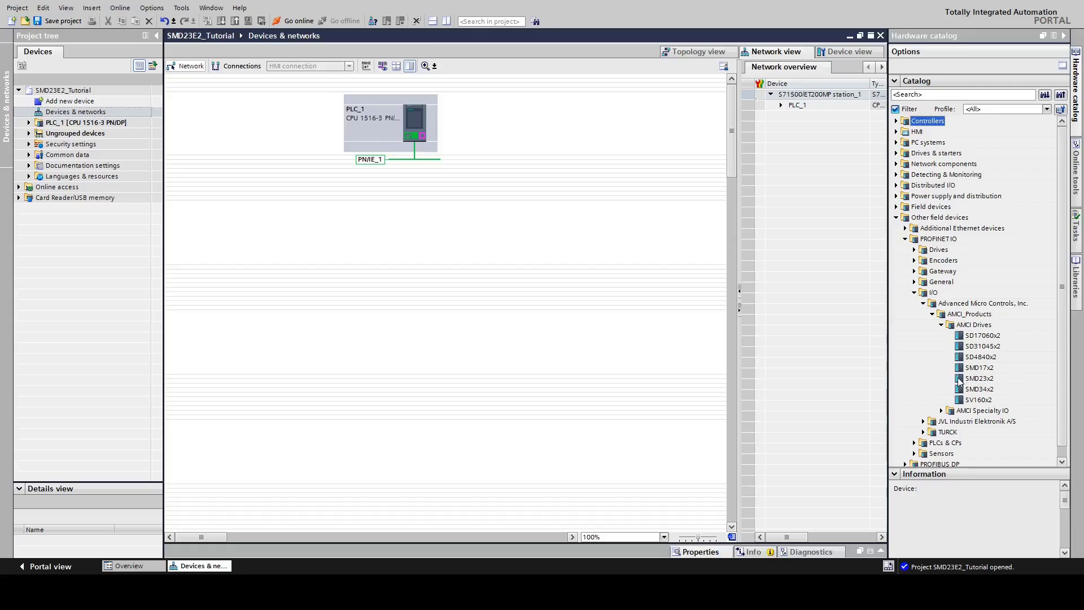
# Add the SMD23x2 drive to the network and connect it to PLC_1's PN/IE_1 subnet
pyautogui.moveTo(959, 383); pyautogui.dragTo(576, 163)
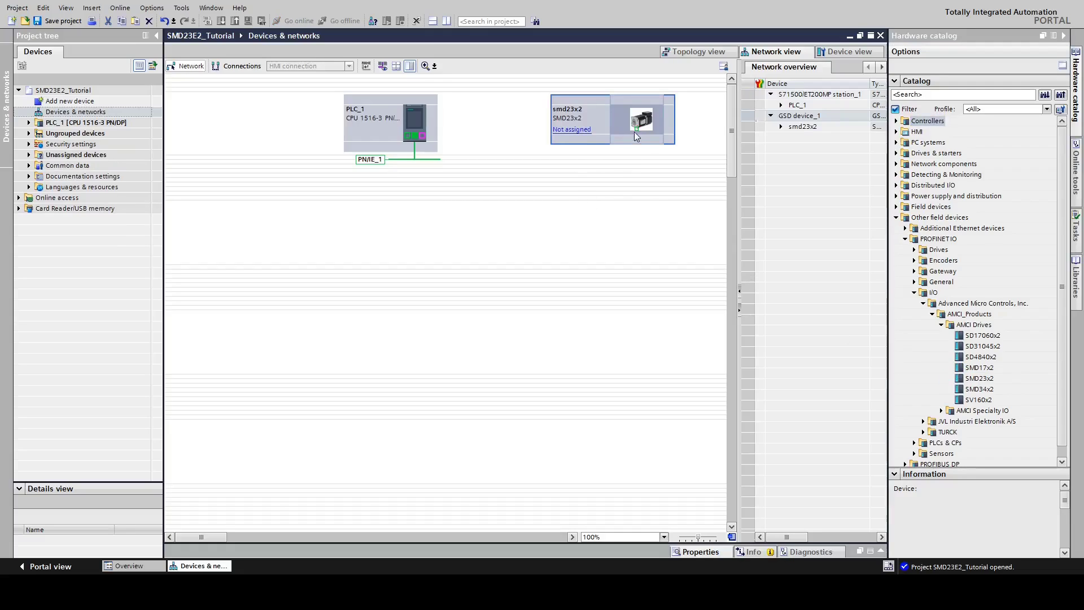
pyautogui.moveTo(636, 129); pyautogui.dragTo(432, 159)
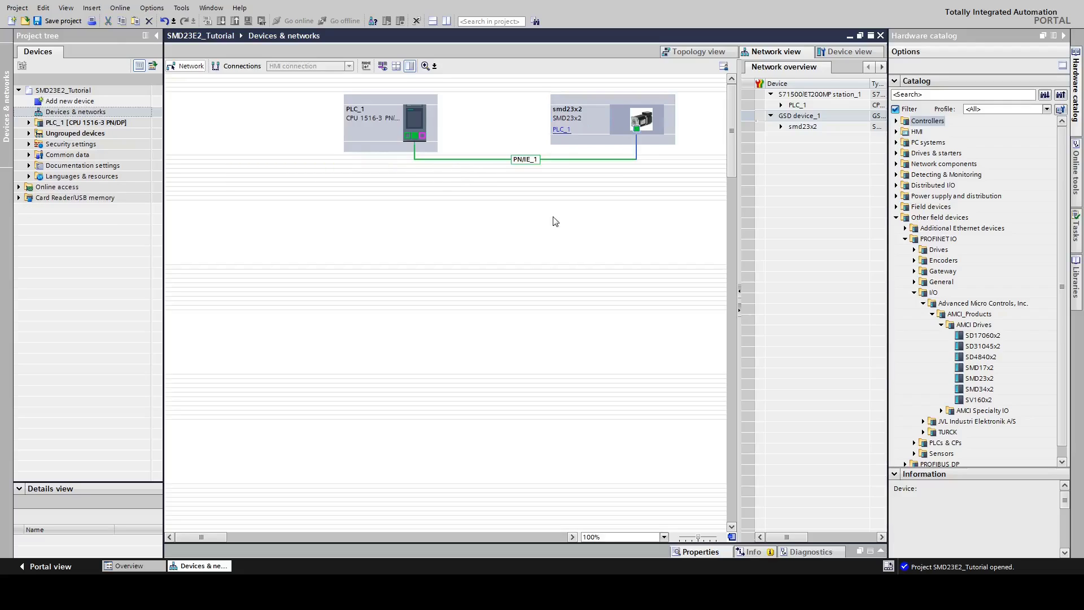
pyautogui.click(642, 122)
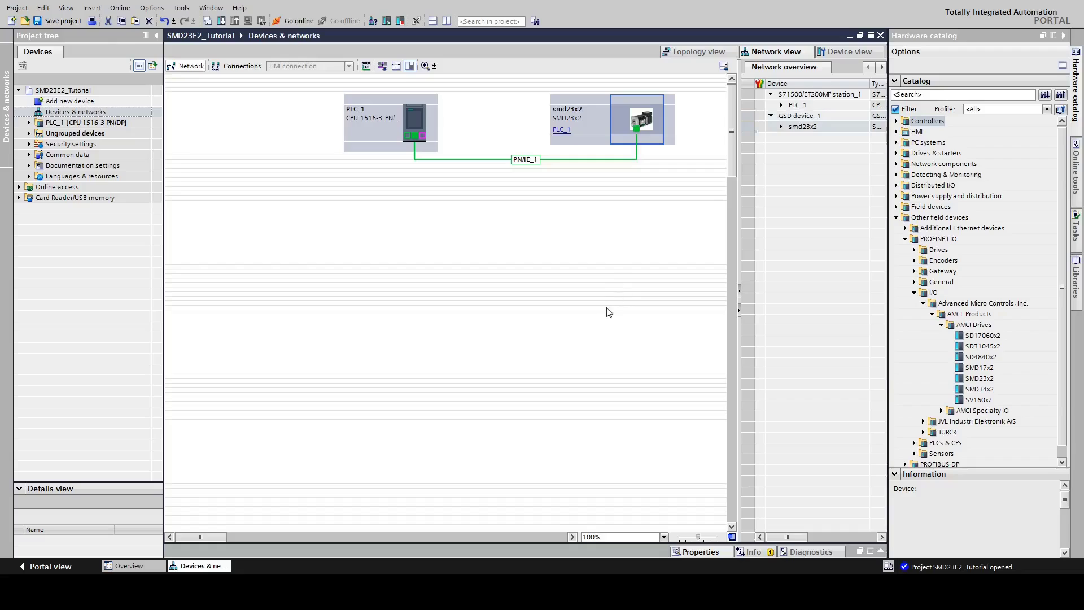
# Add the 20 bytes IN and 20 bytes OUT modules to the smd23x2 drive
pyautogui.click(846, 51)
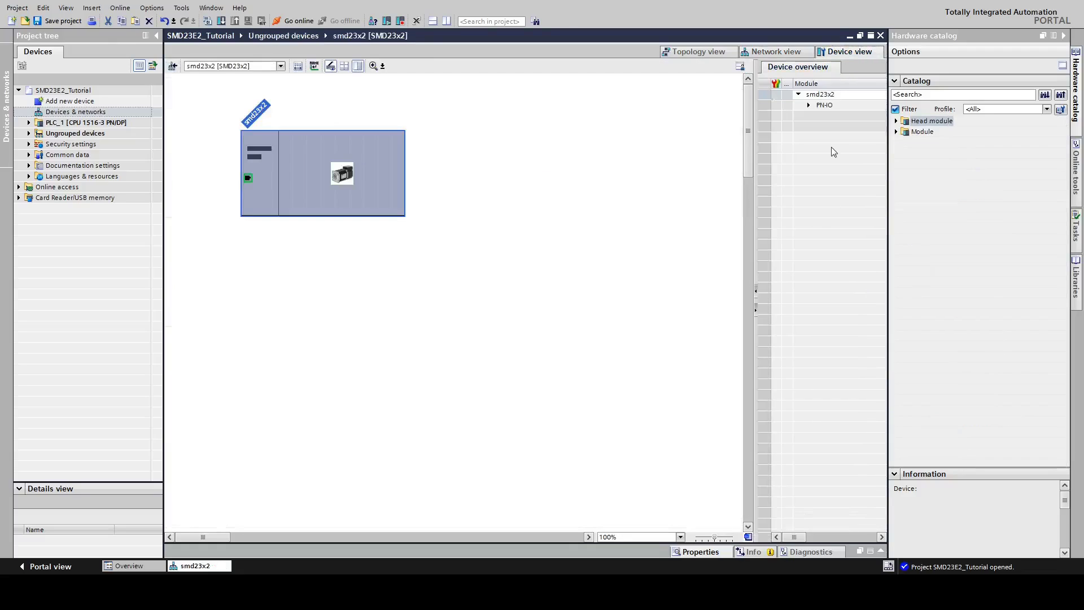
pyautogui.click(897, 132)
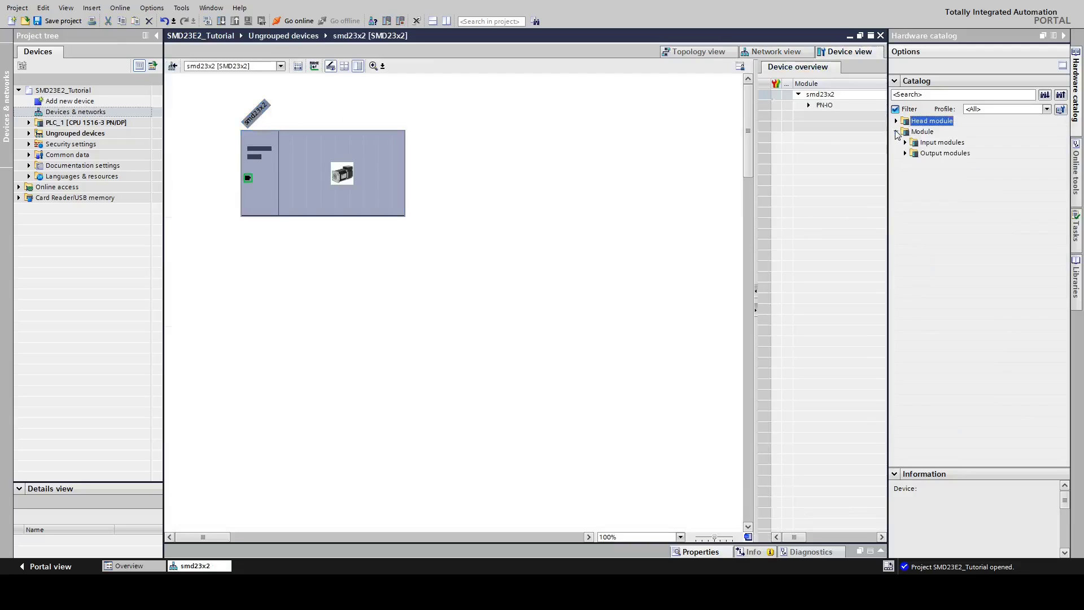
pyautogui.click(905, 143)
pyautogui.click(906, 164)
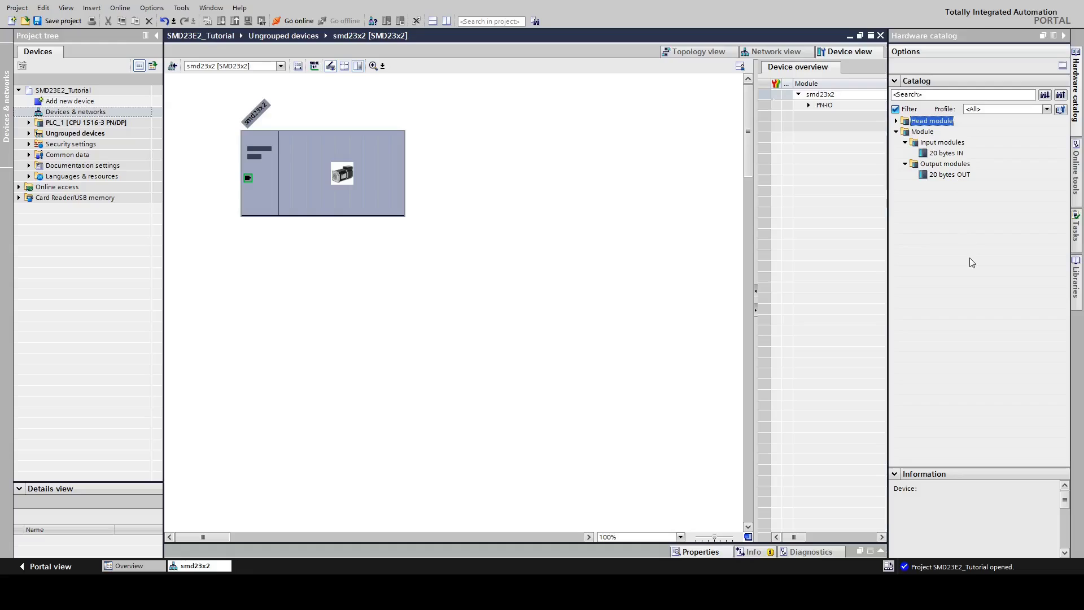
pyautogui.doubleClick(924, 153)
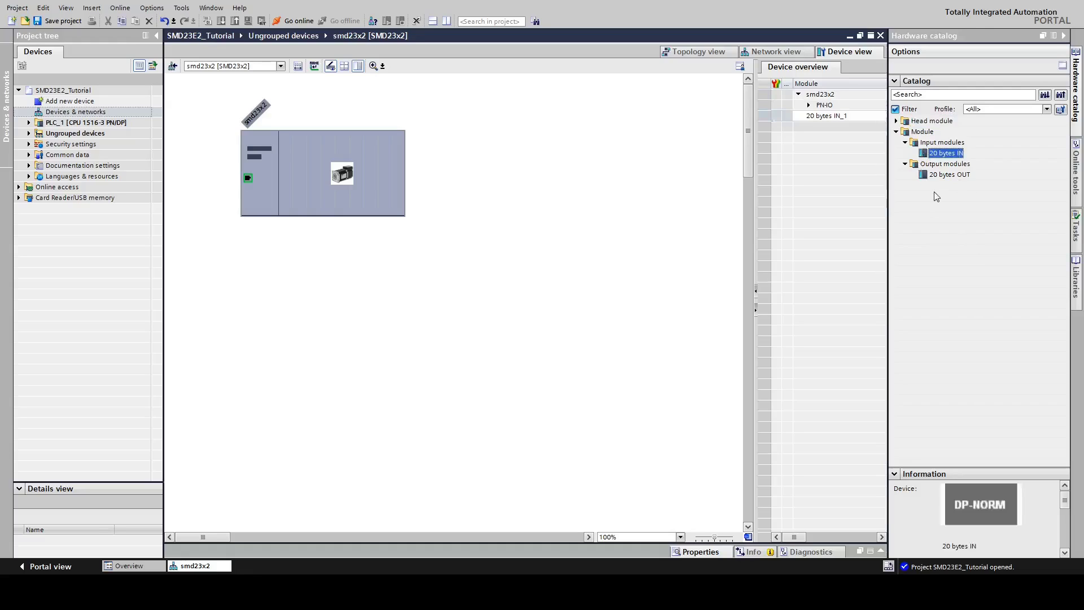
pyautogui.click(923, 175)
pyautogui.doubleClick(924, 175)
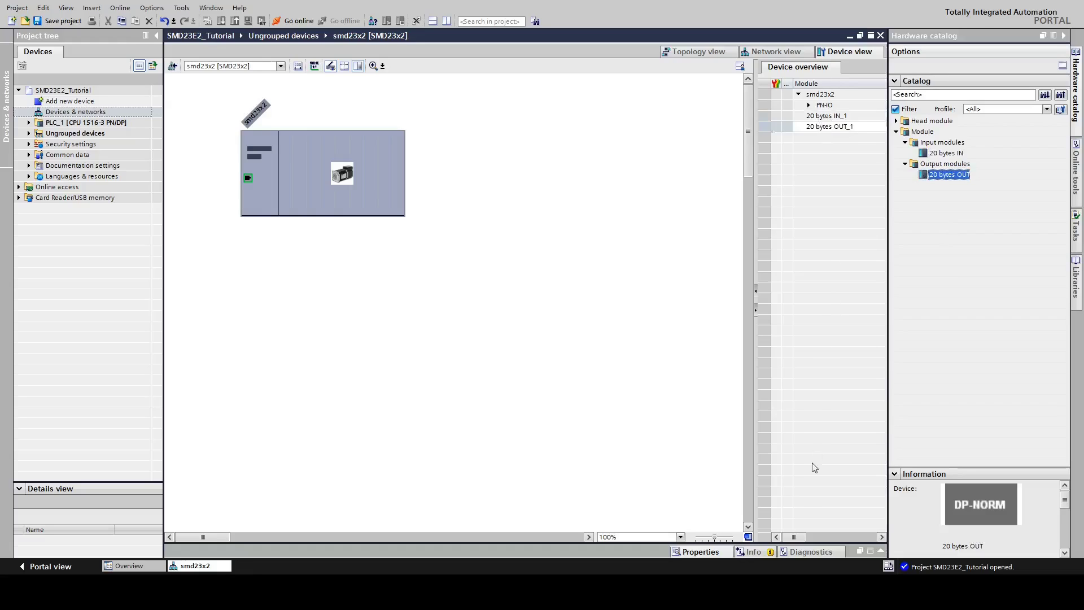
pyautogui.moveTo(795, 537); pyautogui.dragTo(823, 537)
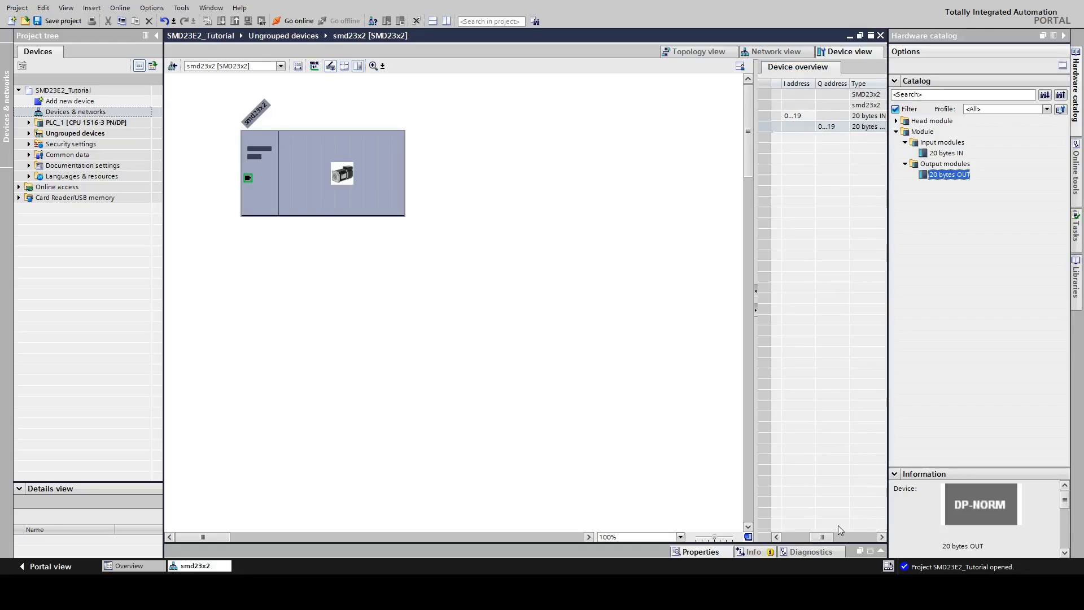
pyautogui.moveTo(827, 539); pyautogui.dragTo(795, 538)
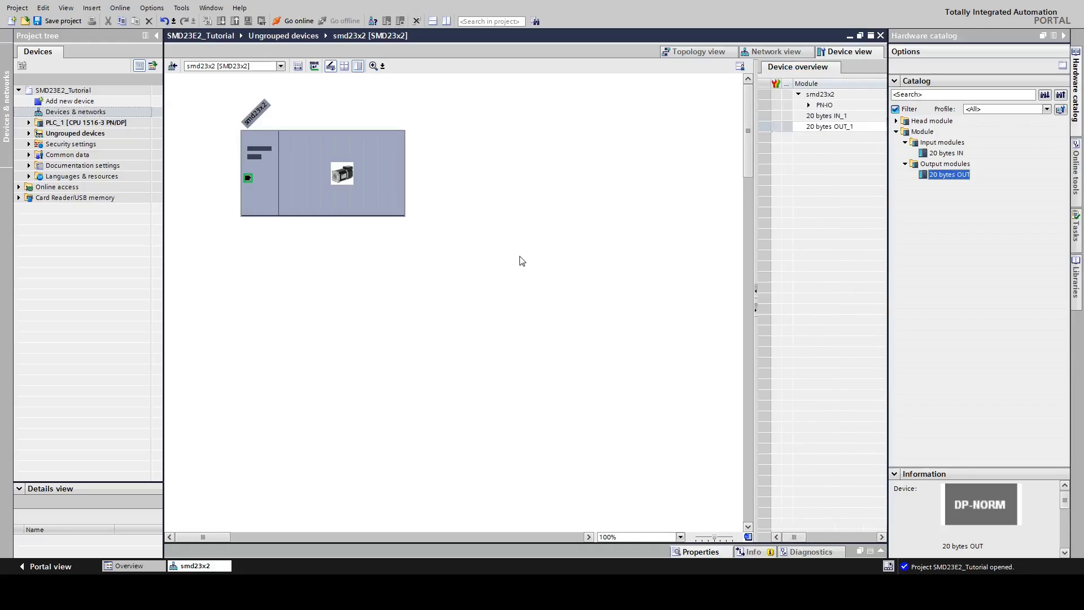
# In the drive's Ethernet addresses properties, set the last IP octet to 50 (192.168.0.50)
pyautogui.click(776, 51)
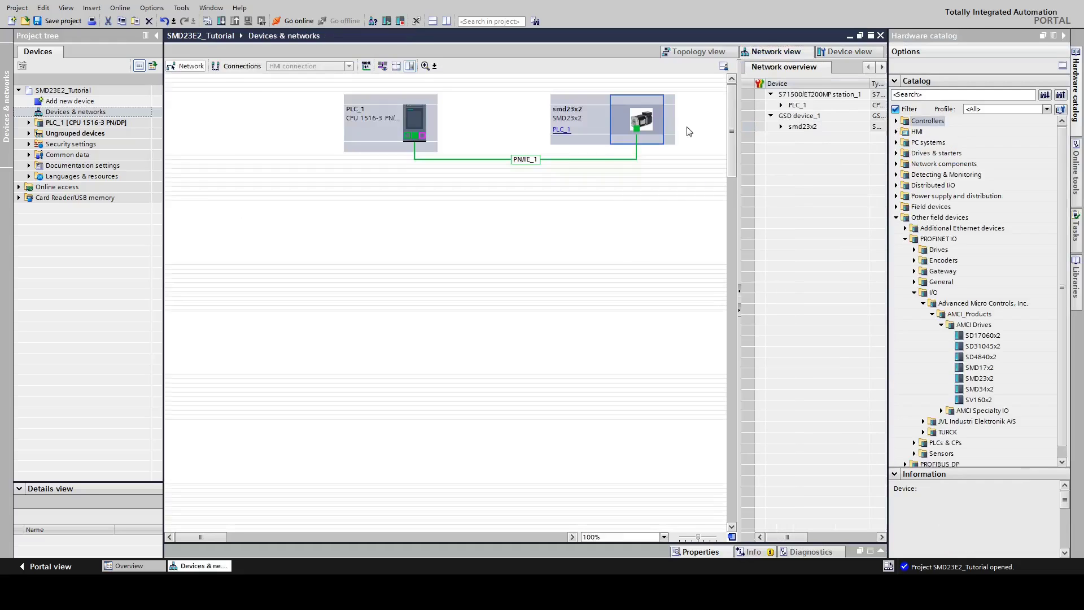
pyautogui.rightClick(622, 122)
pyautogui.click(642, 392)
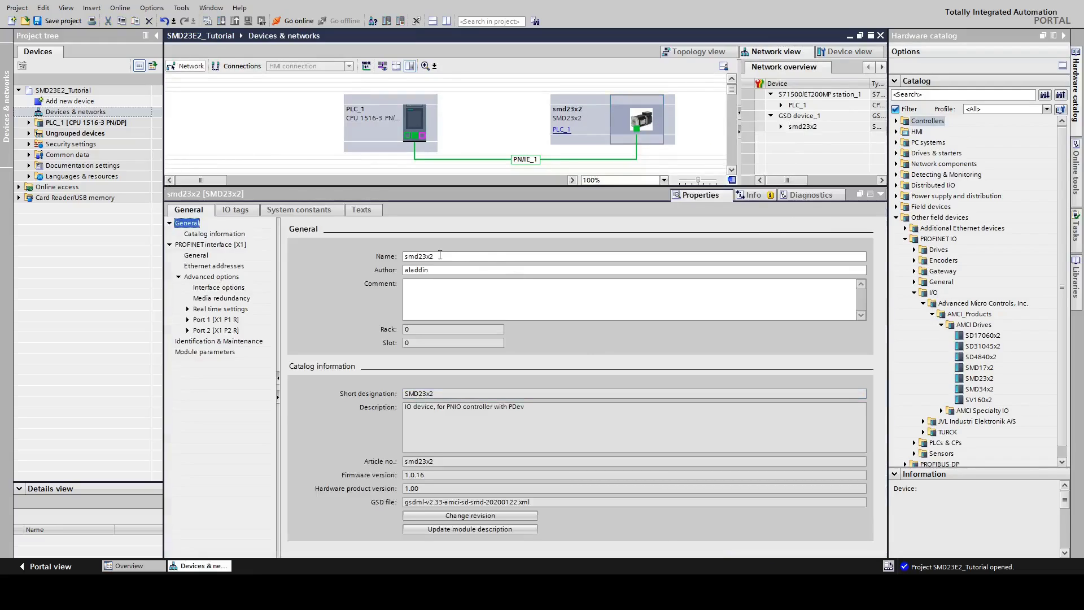
pyautogui.click(479, 255)
pyautogui.click(218, 269)
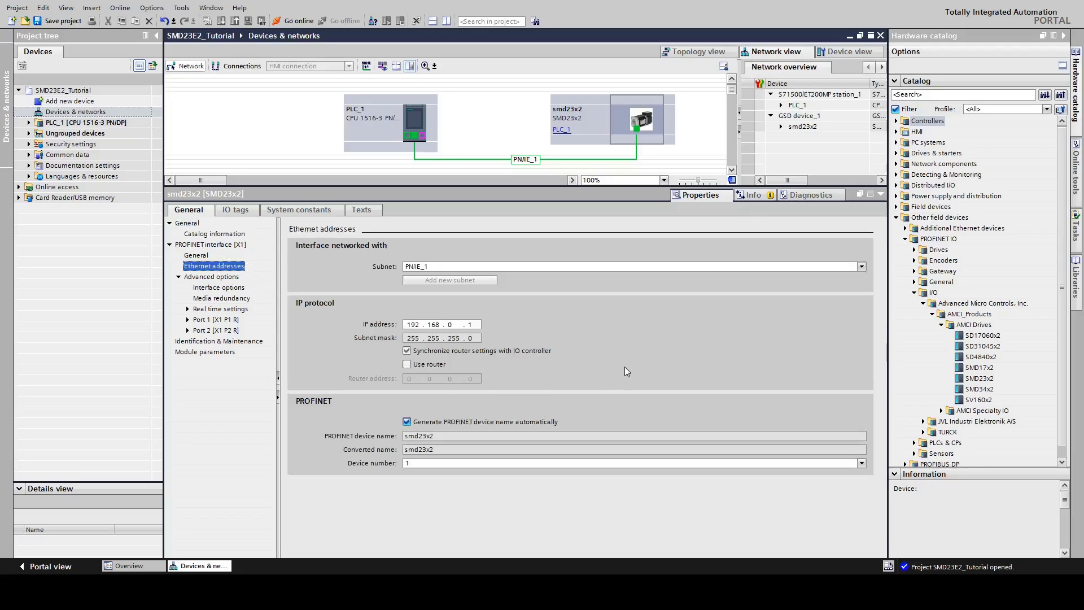
pyautogui.doubleClick(468, 325)
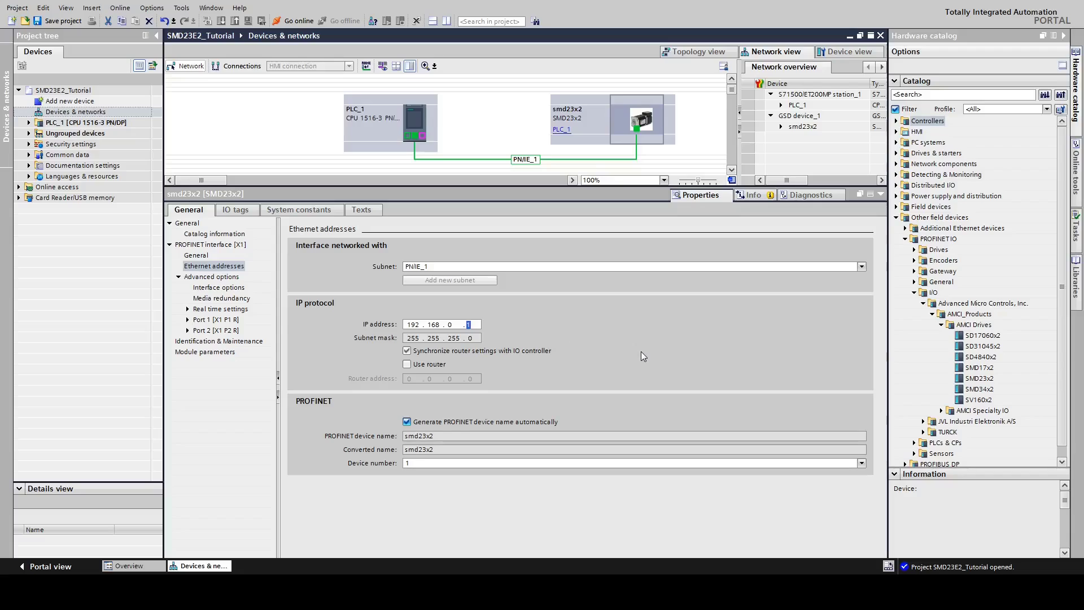
pyautogui.write('50')
# Review the Media redundancy role choices and keep 'Not device in the ring'
pyautogui.click(220, 298)
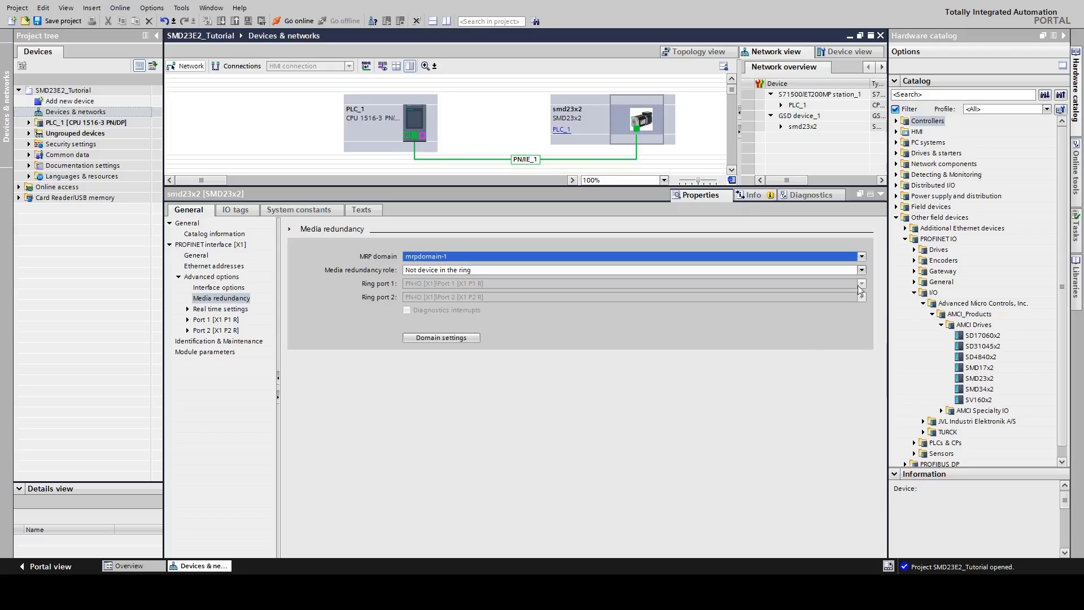
pyautogui.click(862, 269)
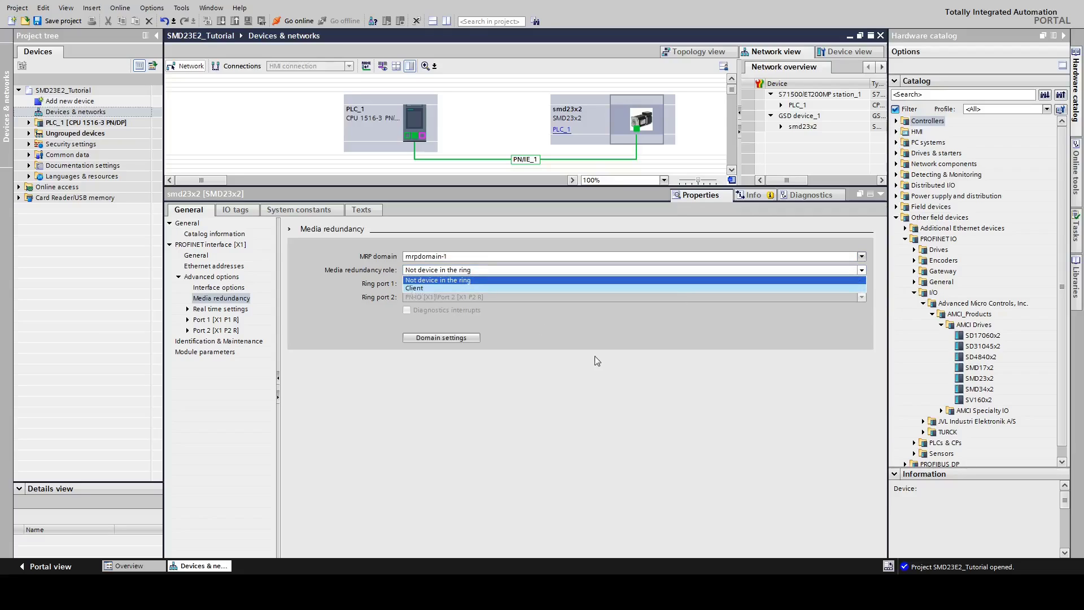
pyautogui.click(608, 398)
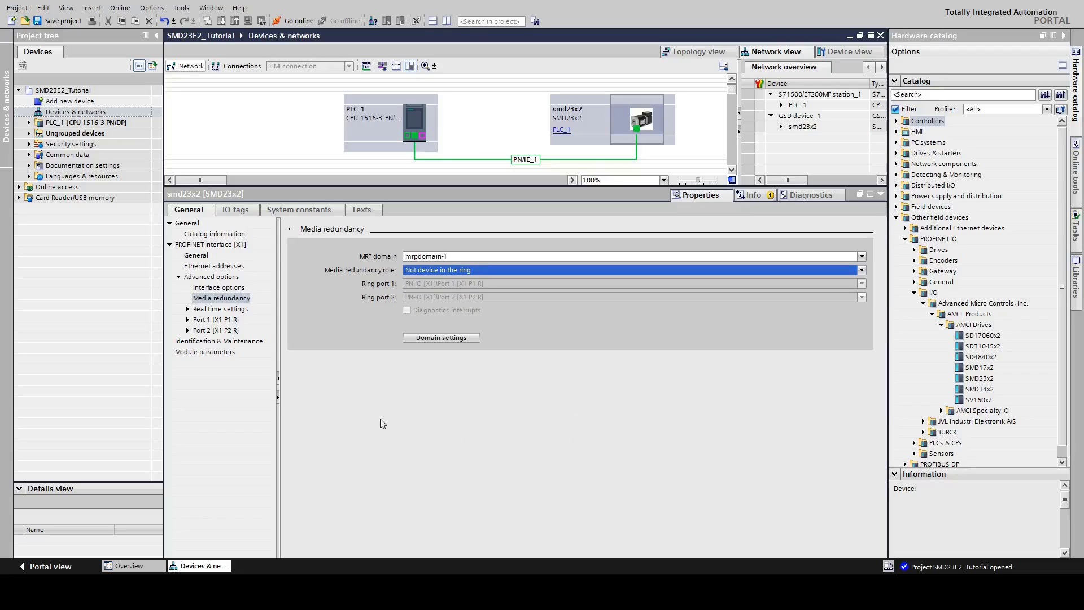
# Review the Input 1 Function choices under Module parameters, keeping General Purpose Input [000]
pyautogui.click(201, 353)
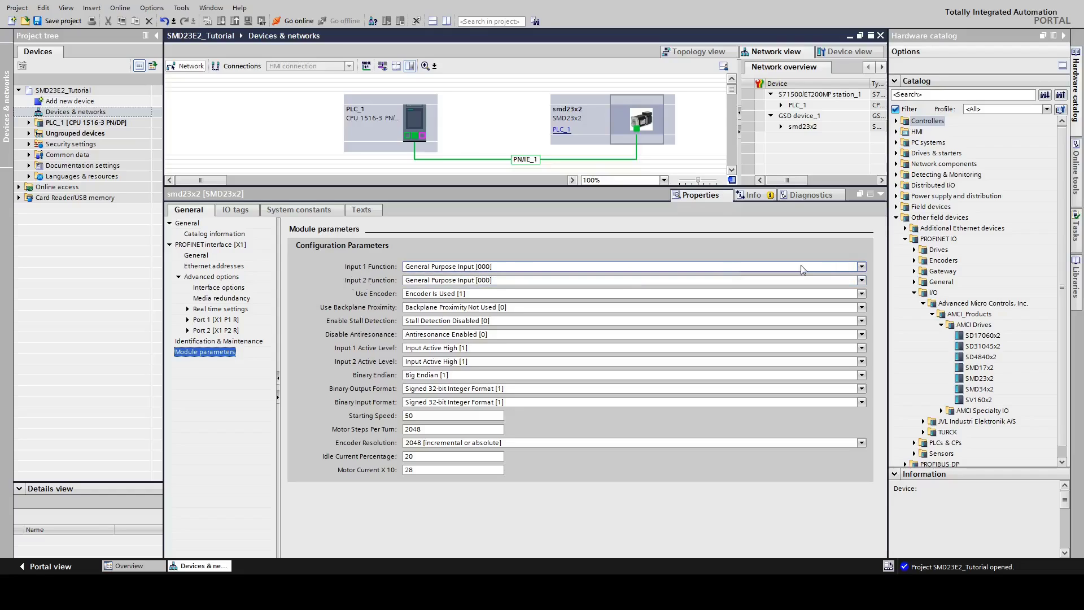
pyautogui.click(861, 267)
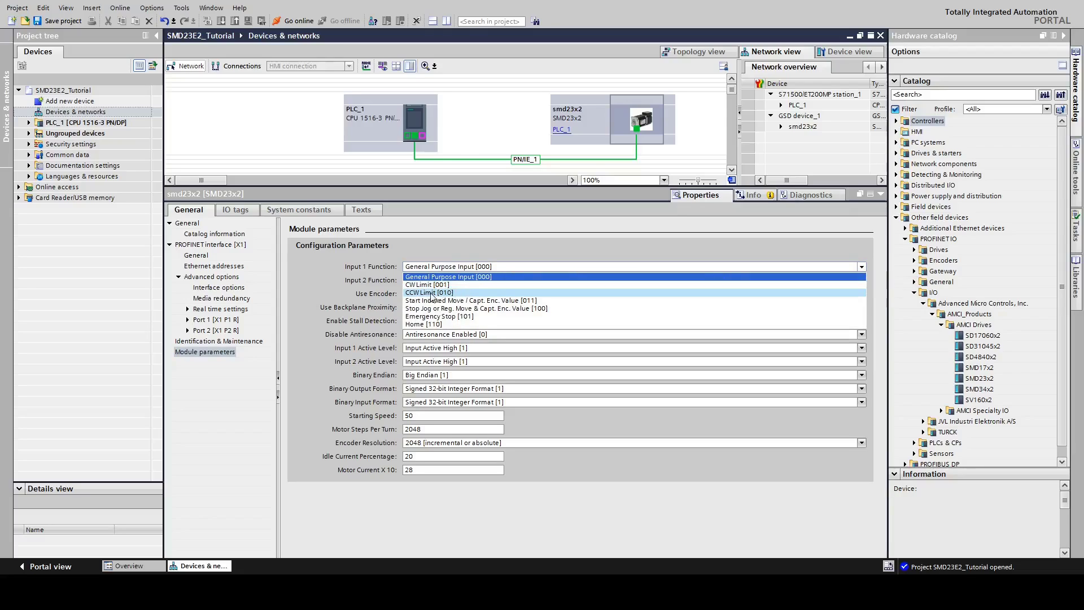
pyautogui.click(429, 245)
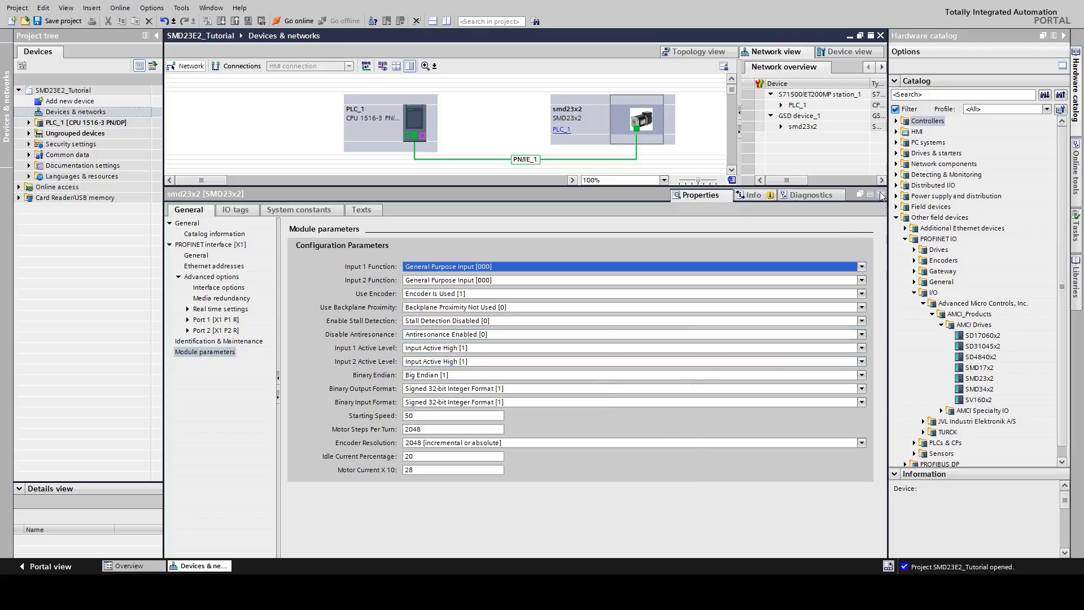
# Collapse the Inspector and start Assign device name for the smd23x2 drive
pyautogui.click(881, 196)
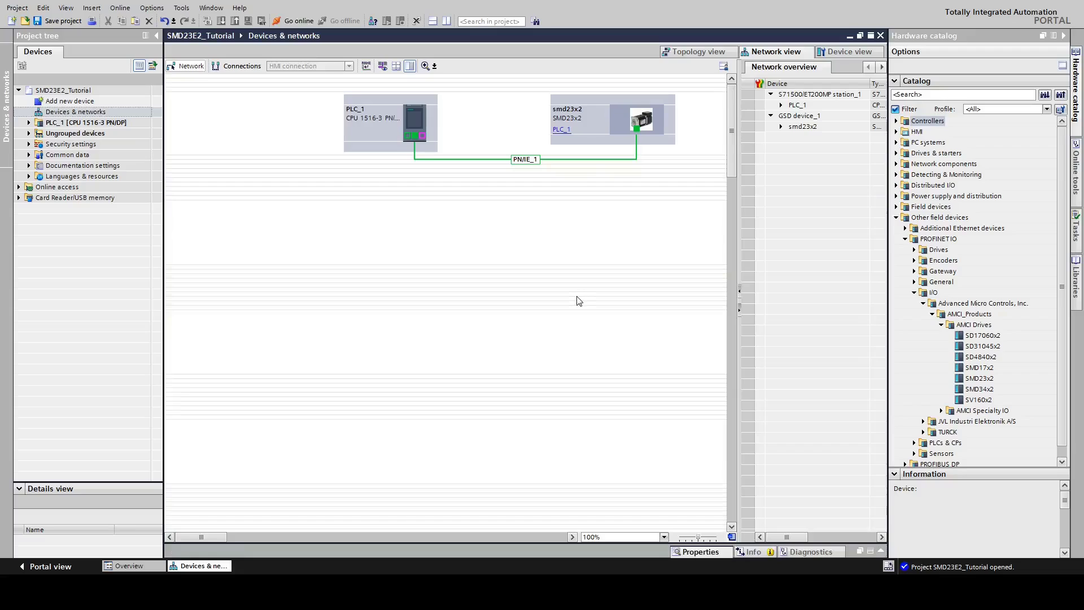
pyautogui.click(621, 122)
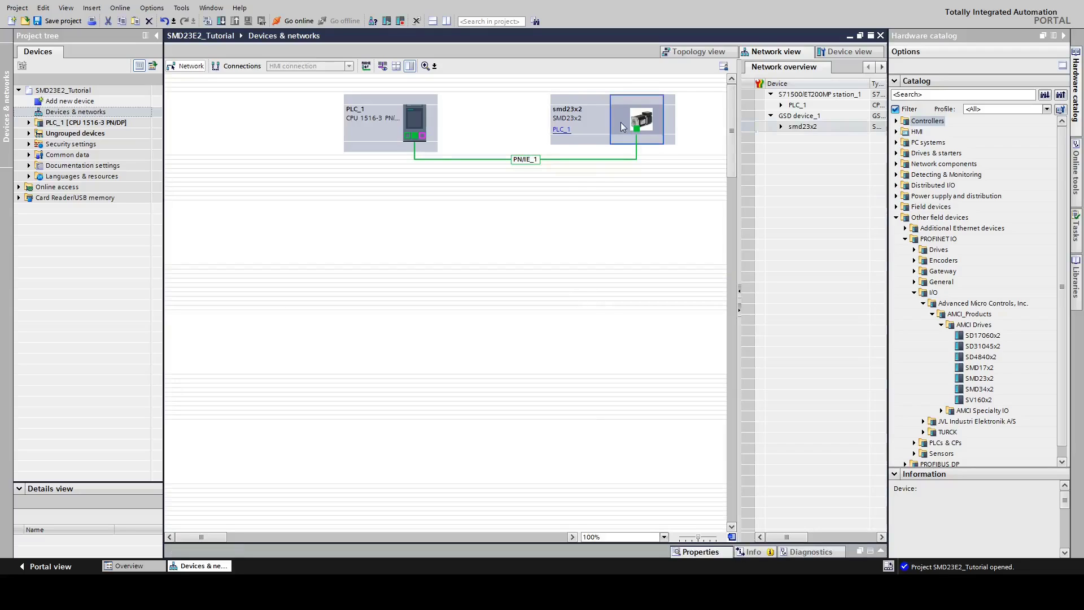
pyautogui.rightClick(623, 125)
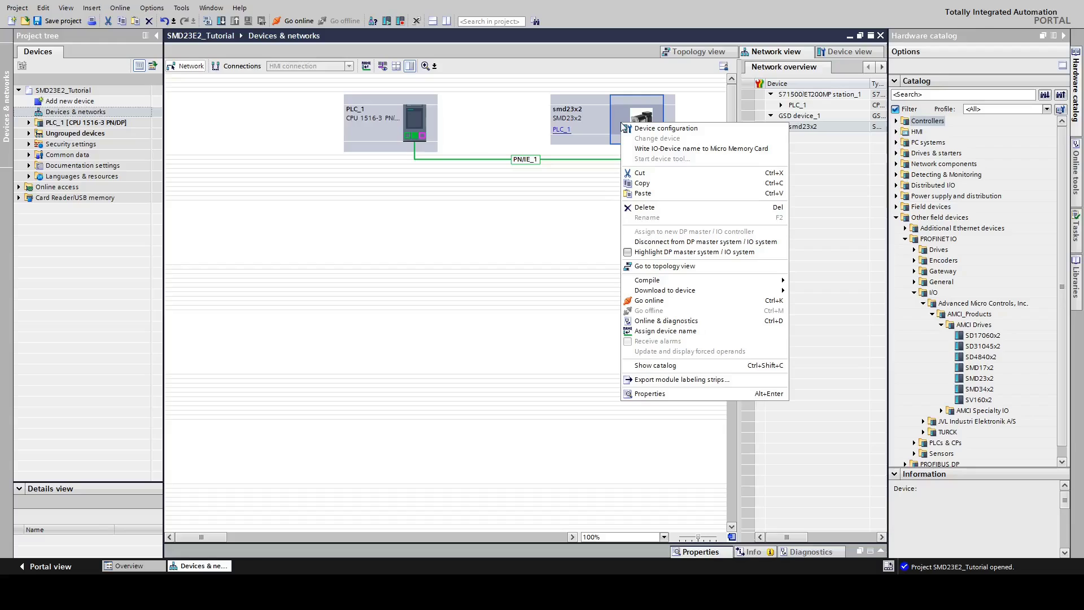
pyautogui.click(630, 331)
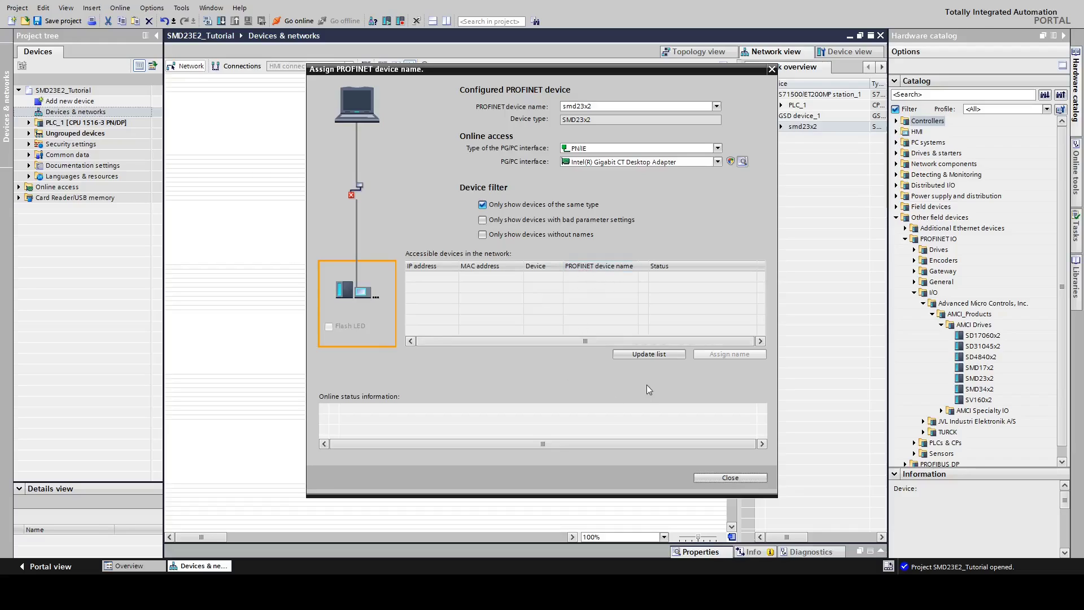
# Update the list, assign the name smd23x2 to the found 0.0.0.0 AMCI drive, and close
pyautogui.click(646, 355)
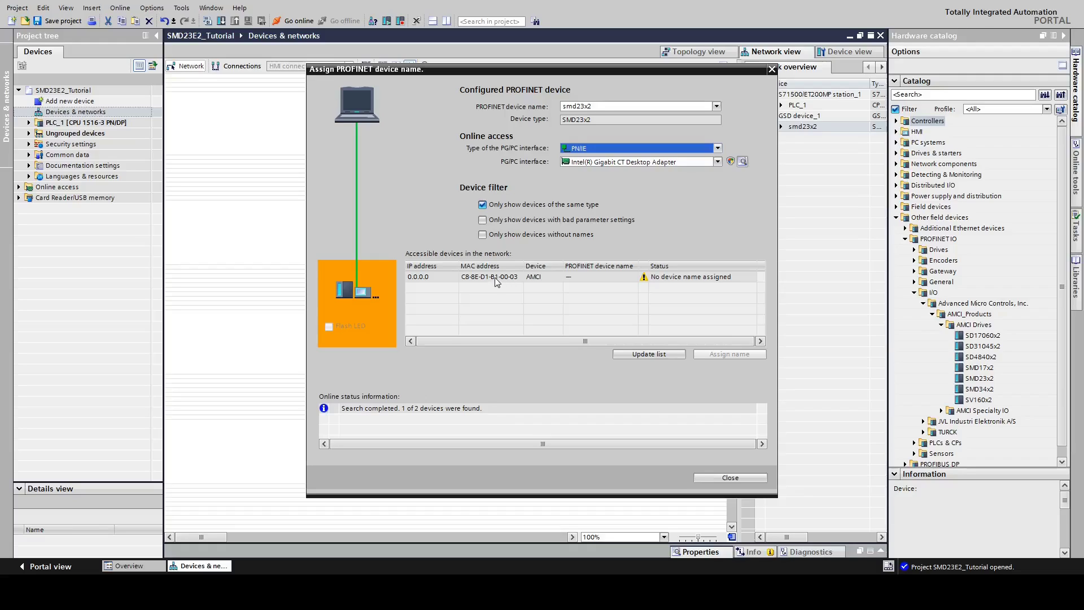
pyautogui.click(493, 279)
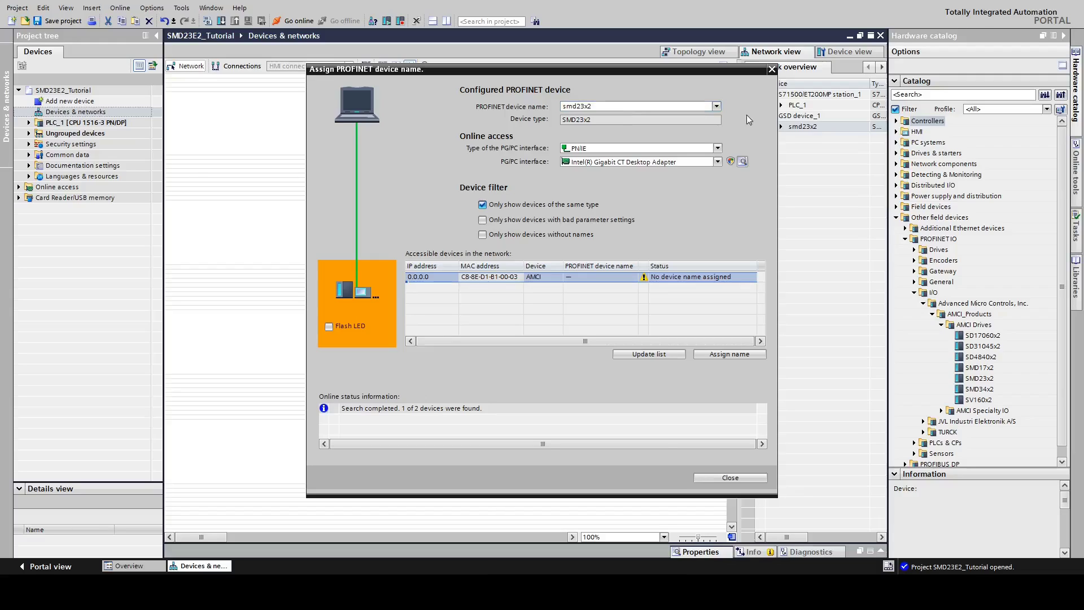
pyautogui.click(724, 354)
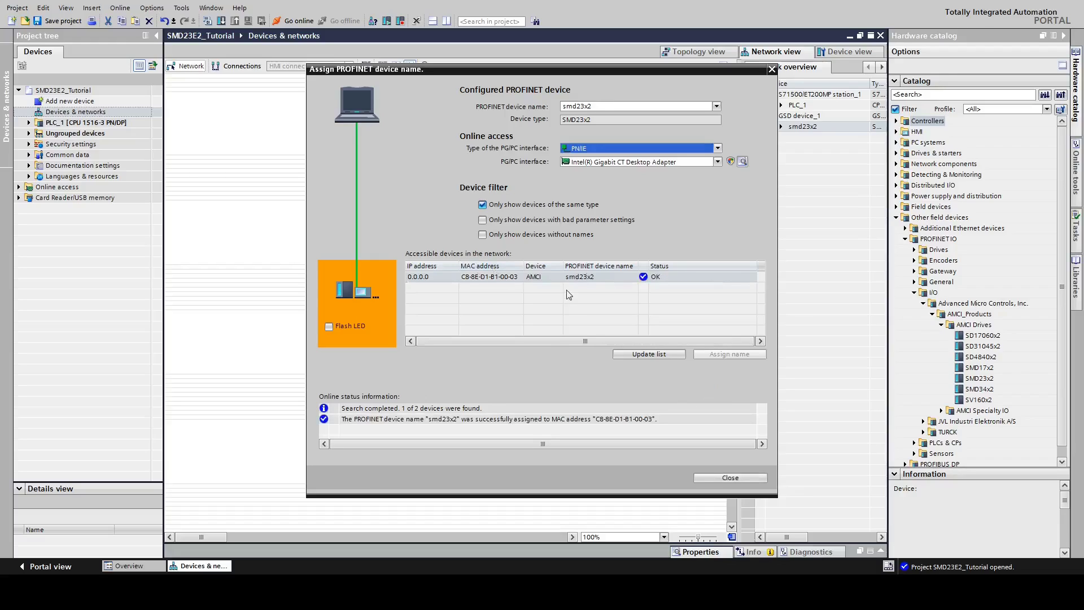
pyautogui.click(728, 479)
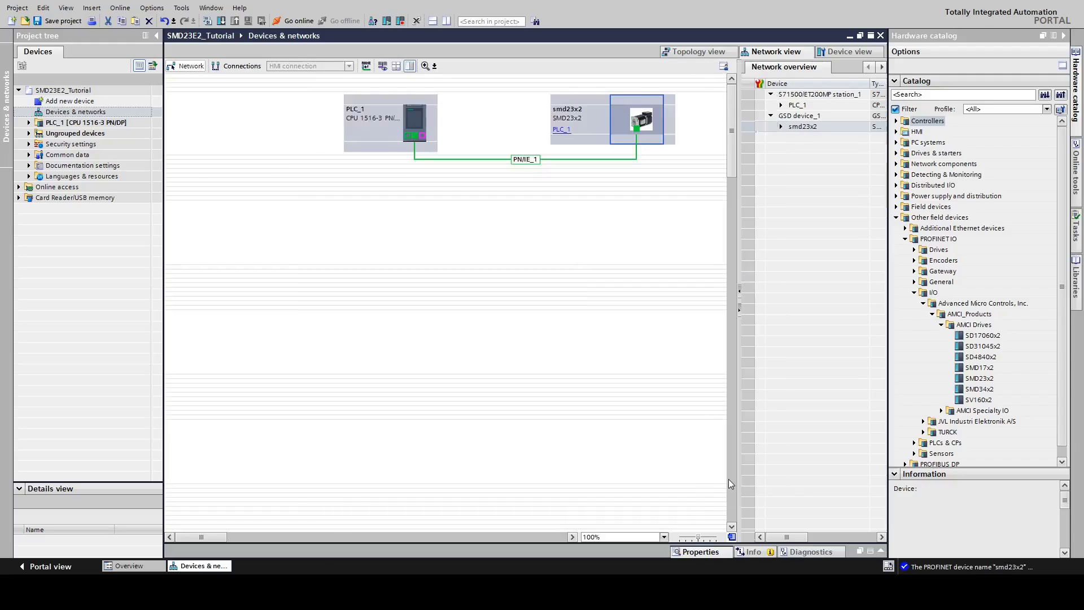
# Compile PLC_1 with no errors, then start Download to device to reach the load preview
pyautogui.click(384, 107)
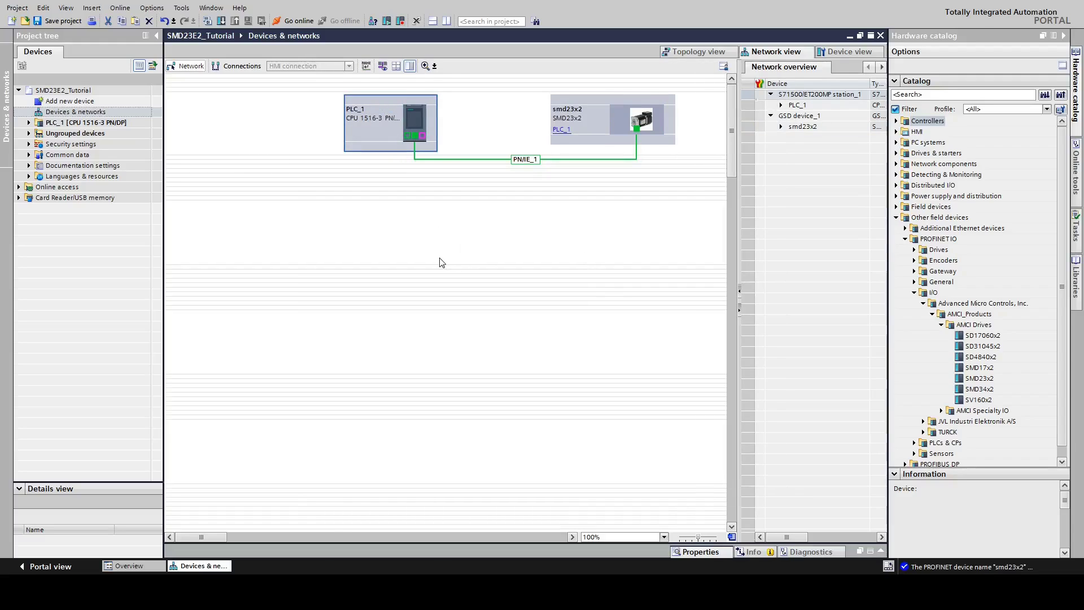
pyautogui.click(208, 21)
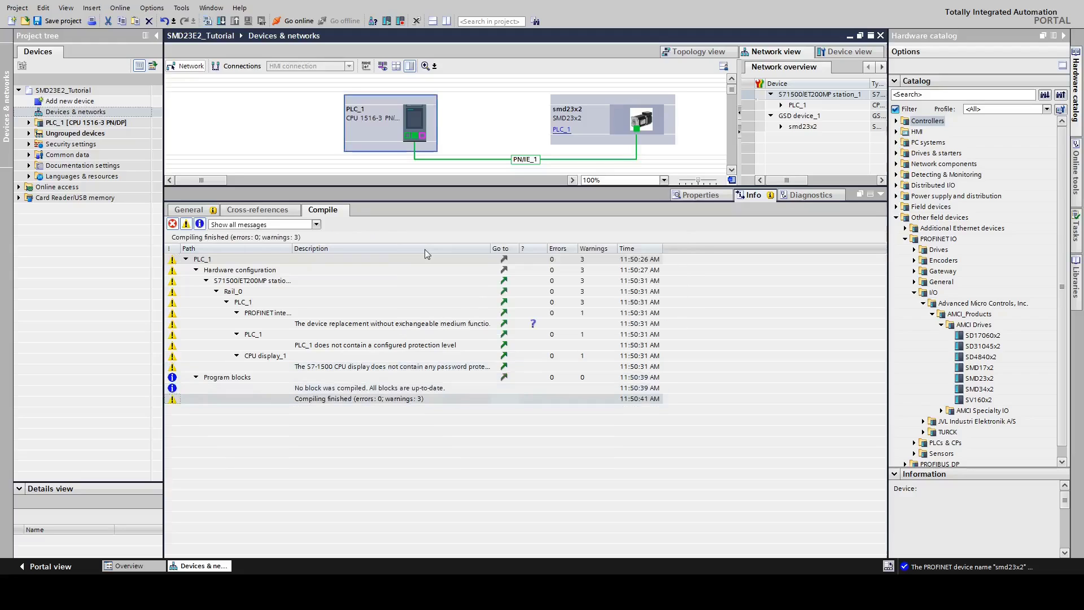
pyautogui.click(881, 194)
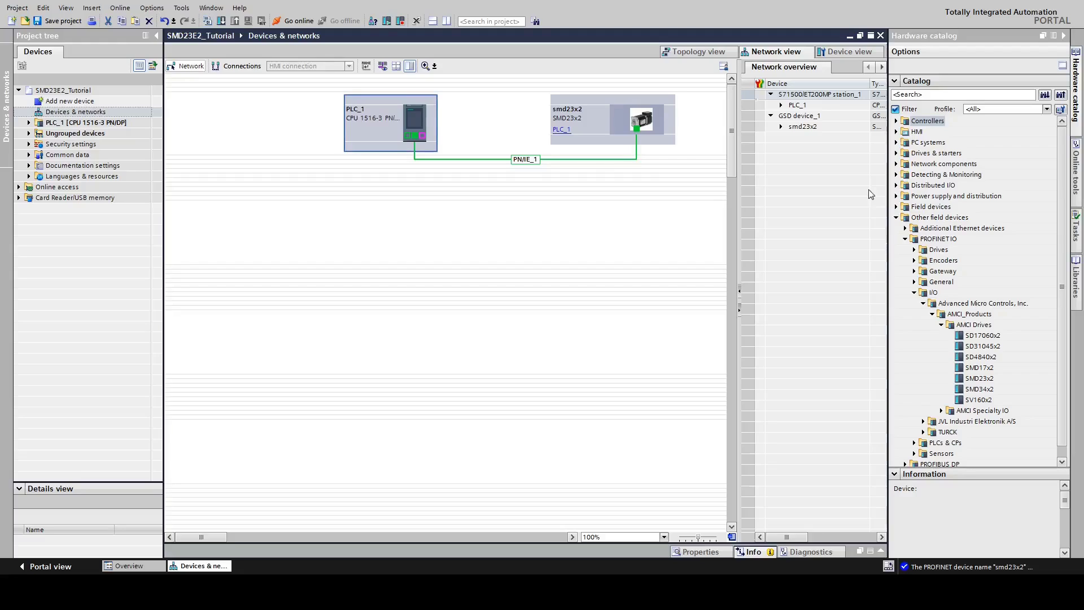
pyautogui.click(221, 21)
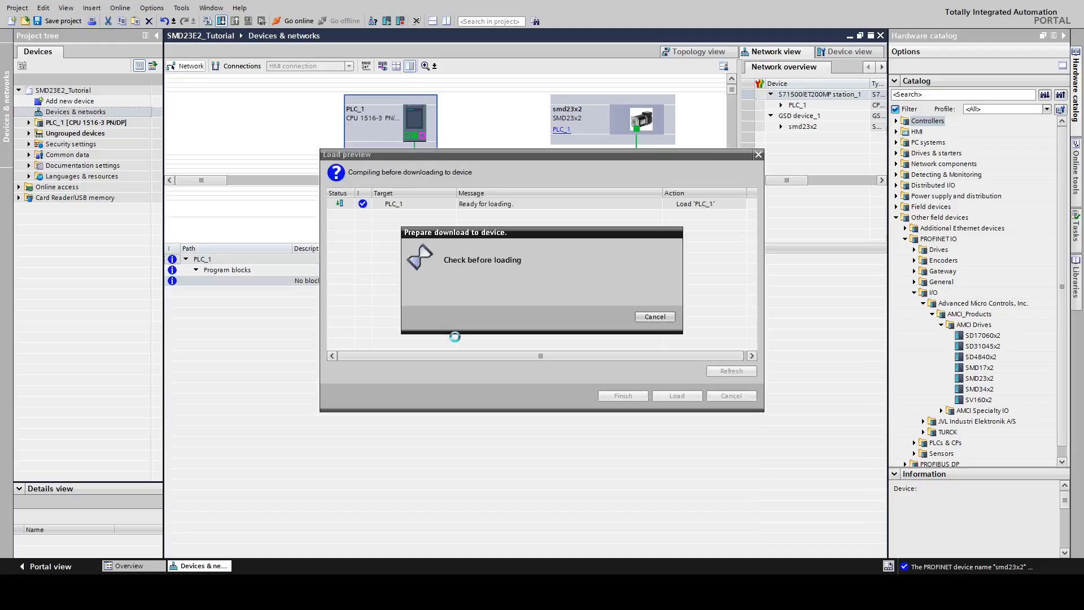
# Load the configuration into PLC_1 and finish, restarting PLC_1 without errors
pyautogui.click(674, 396)
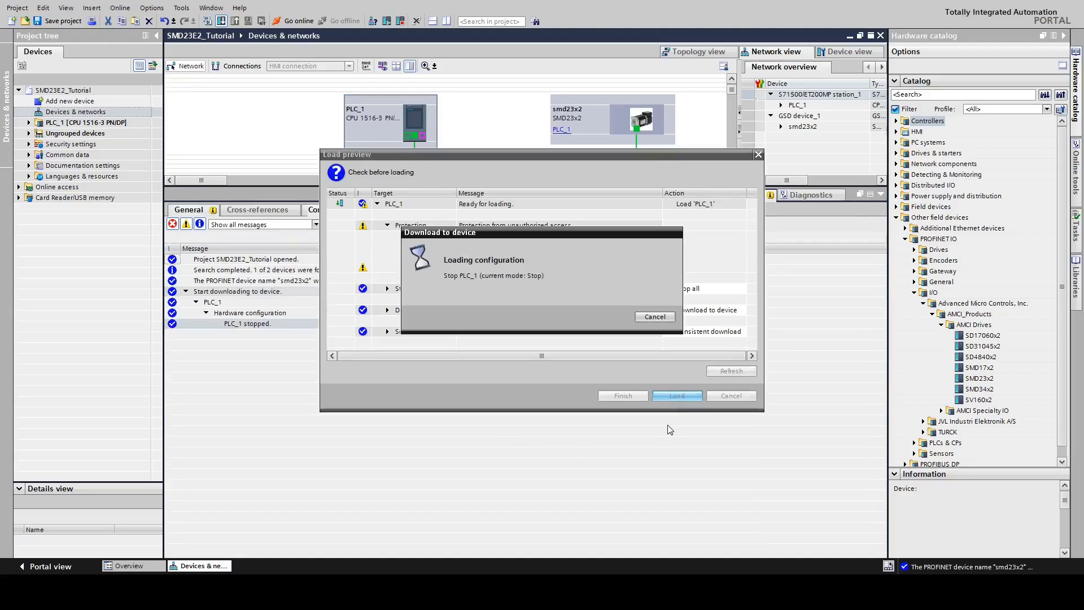
pyautogui.click(630, 396)
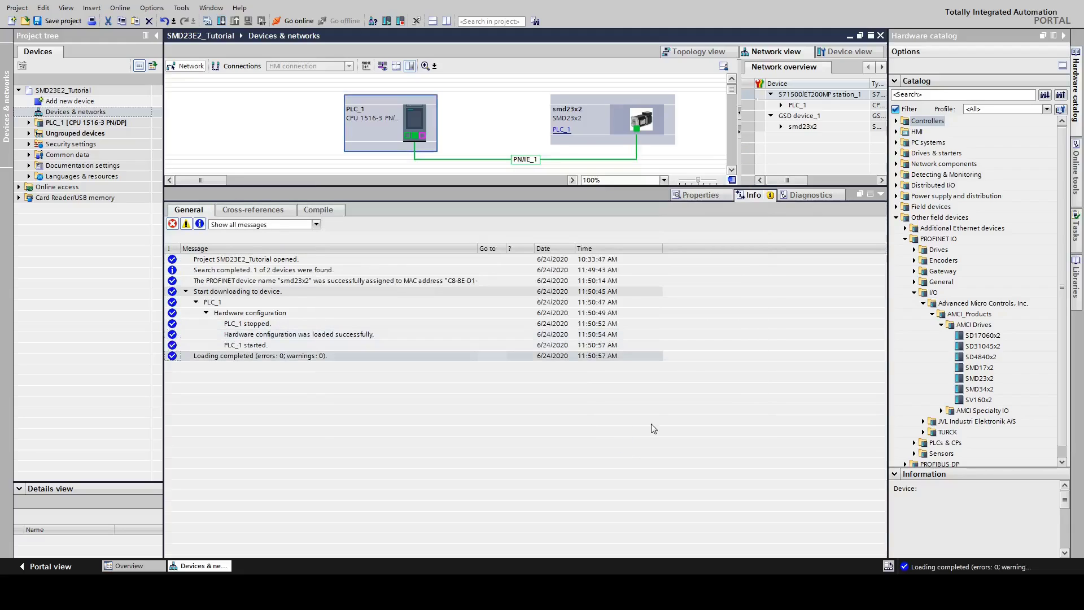
pyautogui.click(881, 194)
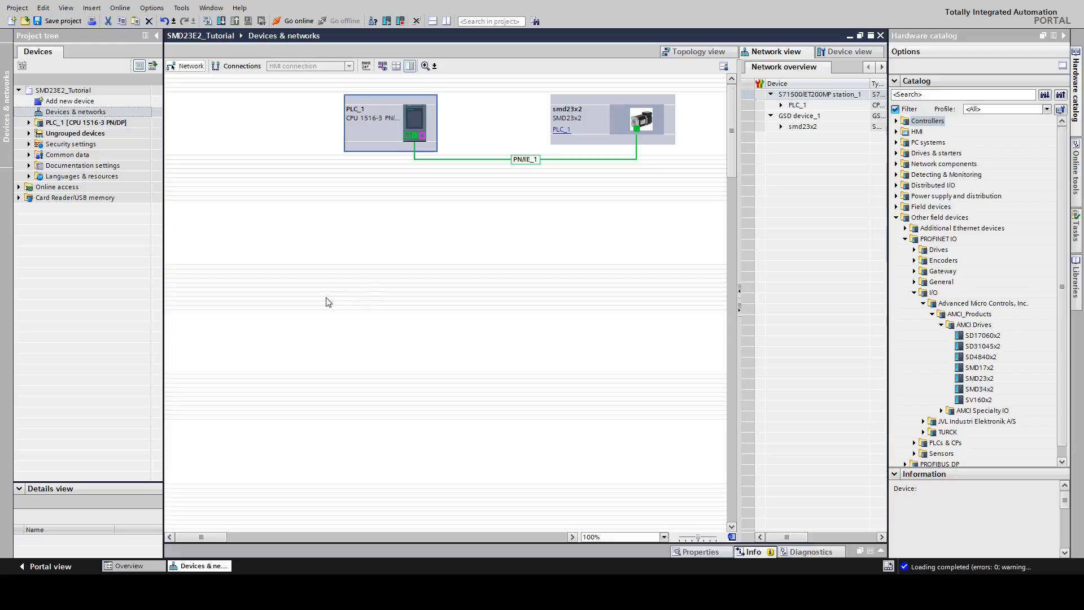
# Go online with PLC_1 so it and the smd23x2 drive show healthy communication
pyautogui.click(294, 21)
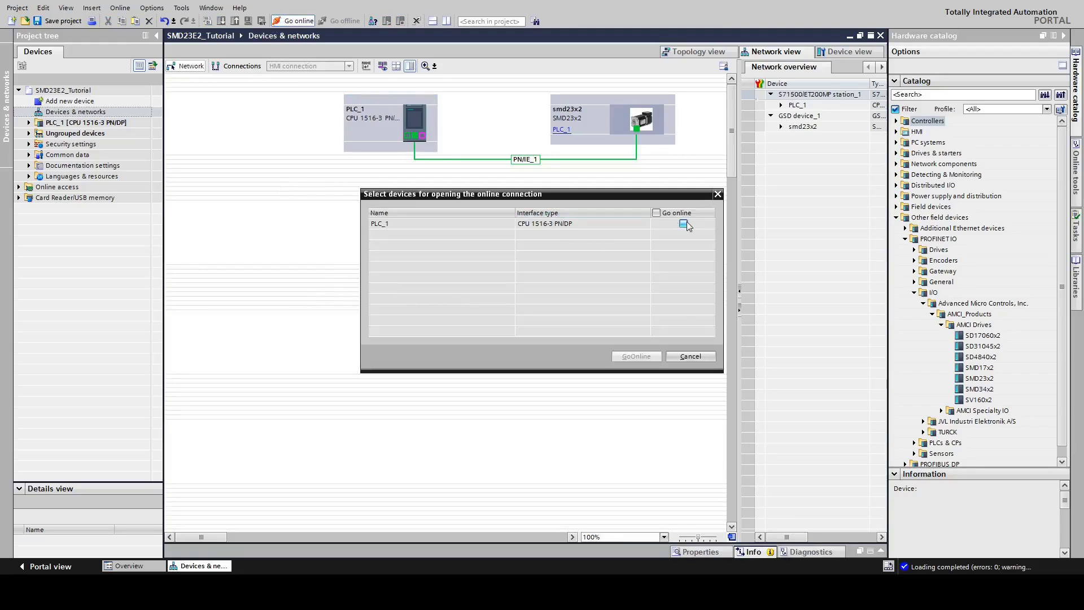
pyautogui.click(683, 224)
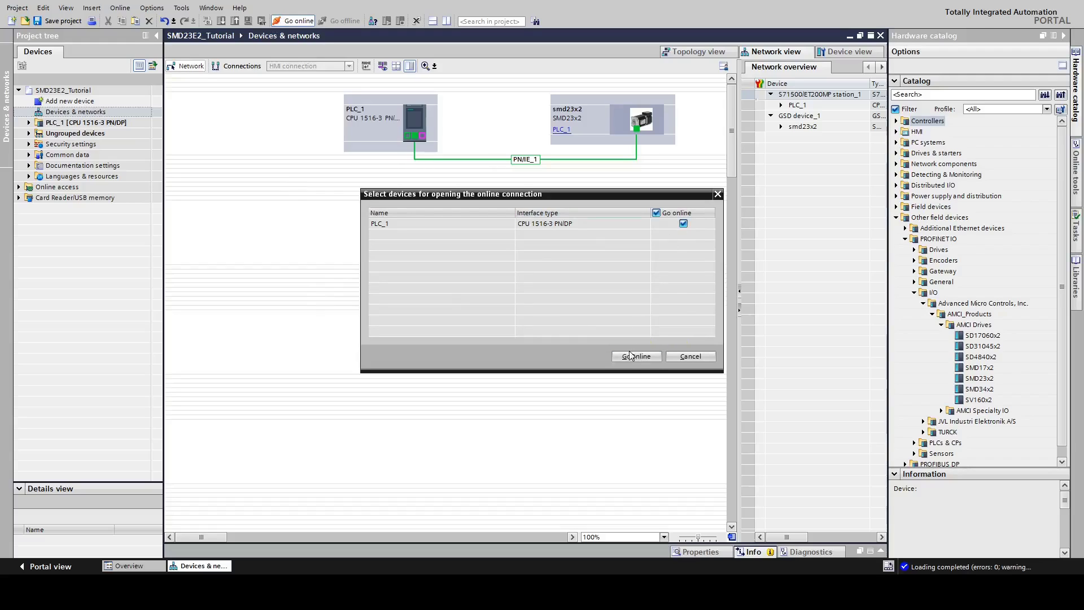
pyautogui.click(631, 356)
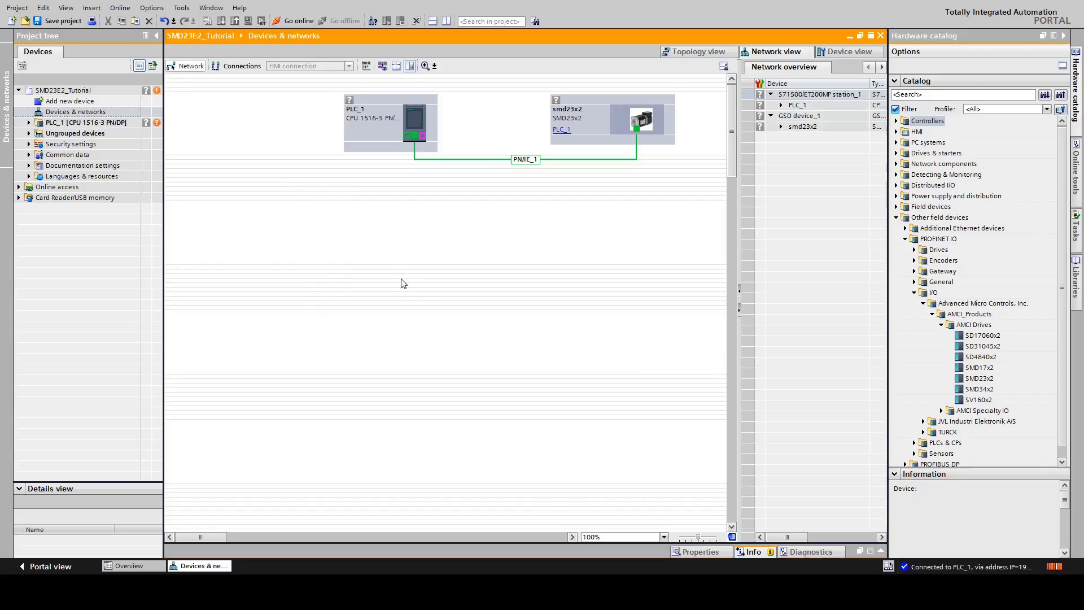